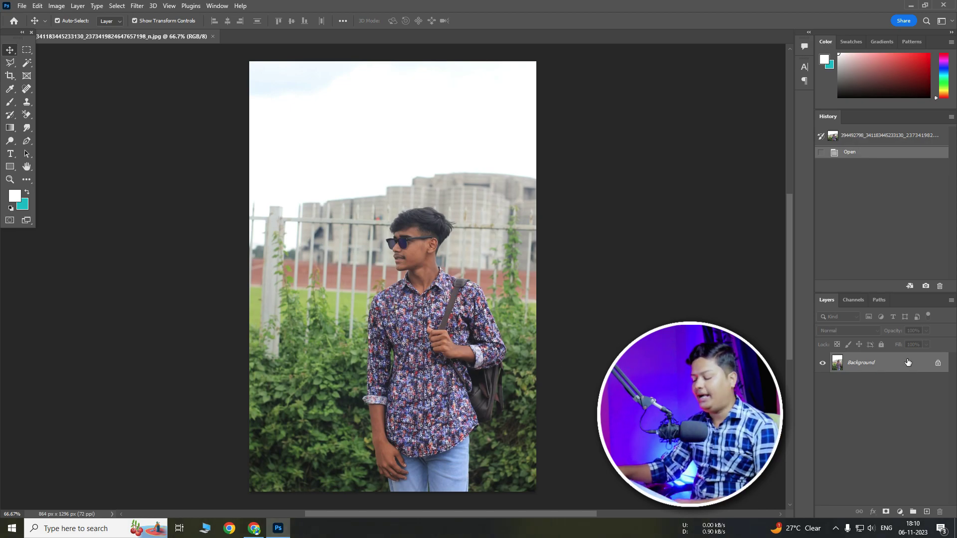
Step: Duplicate the photo layer and choose a cloudy Blue Skies preset in Sky Replacement
key(ctrl+j)
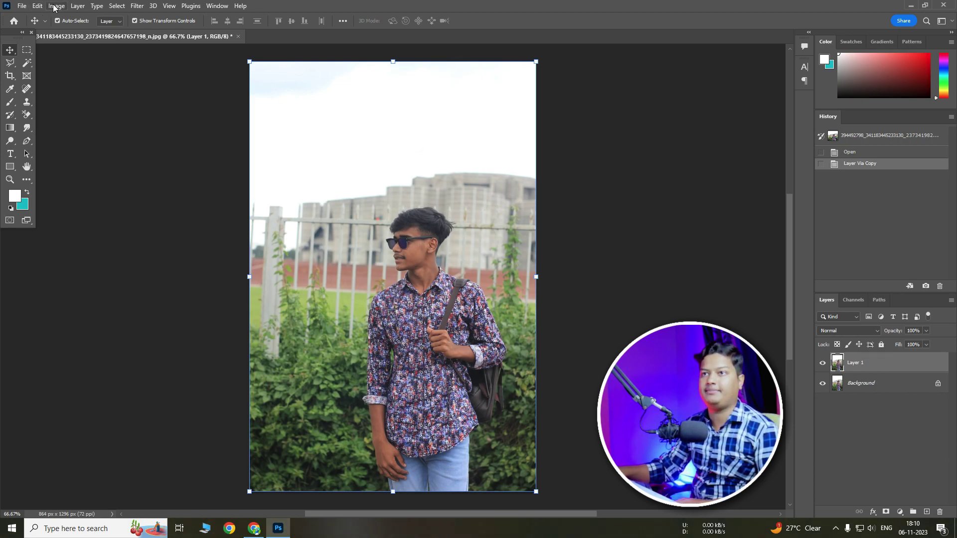
click(38, 6)
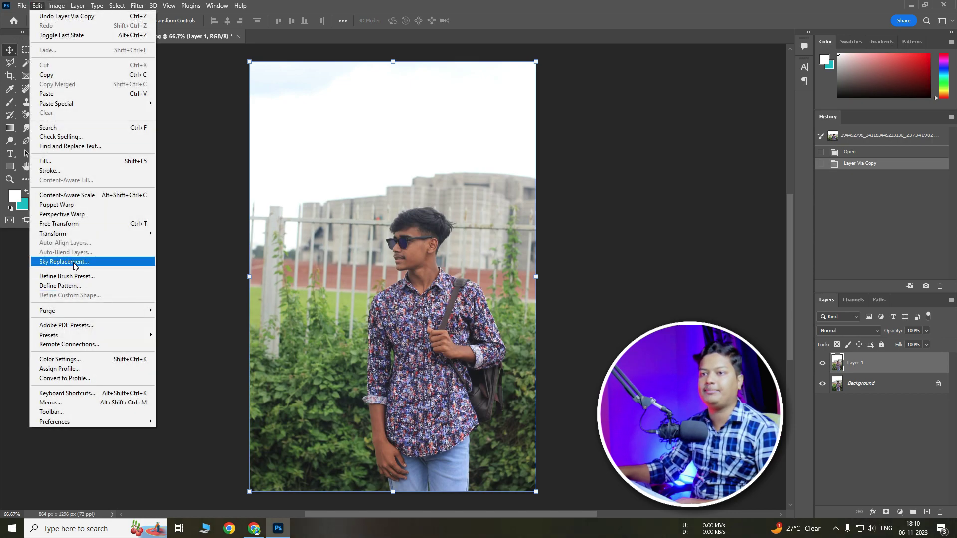
click(82, 261)
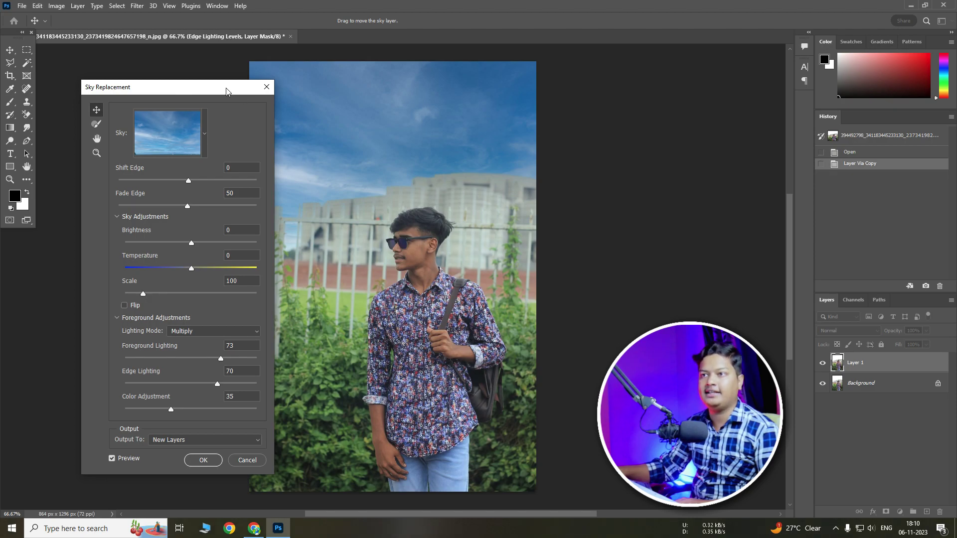
drag(227, 91, 197, 87)
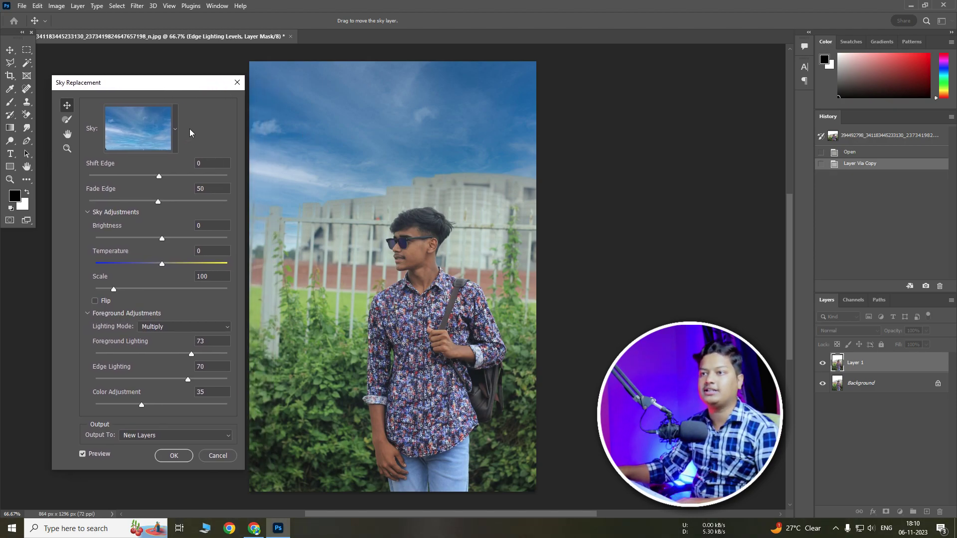
click(176, 129)
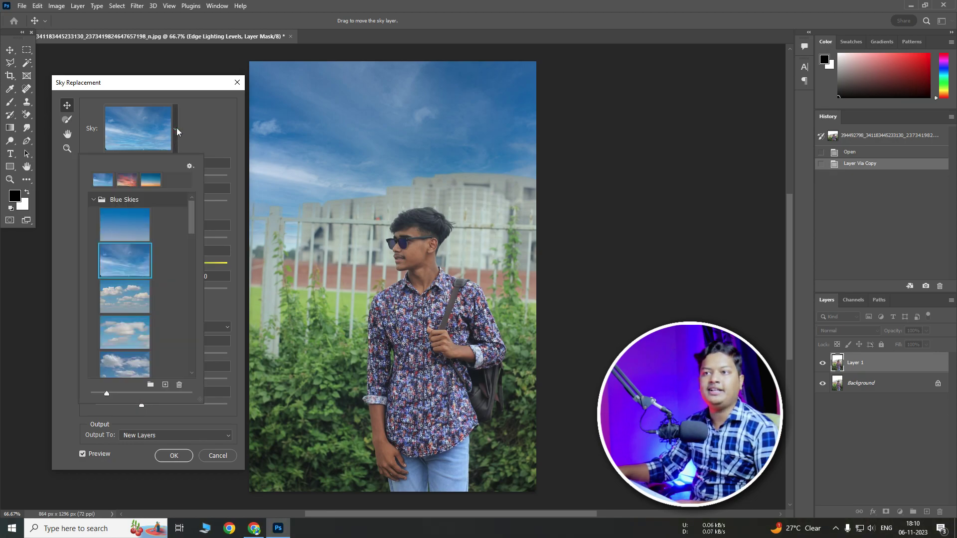
click(190, 166)
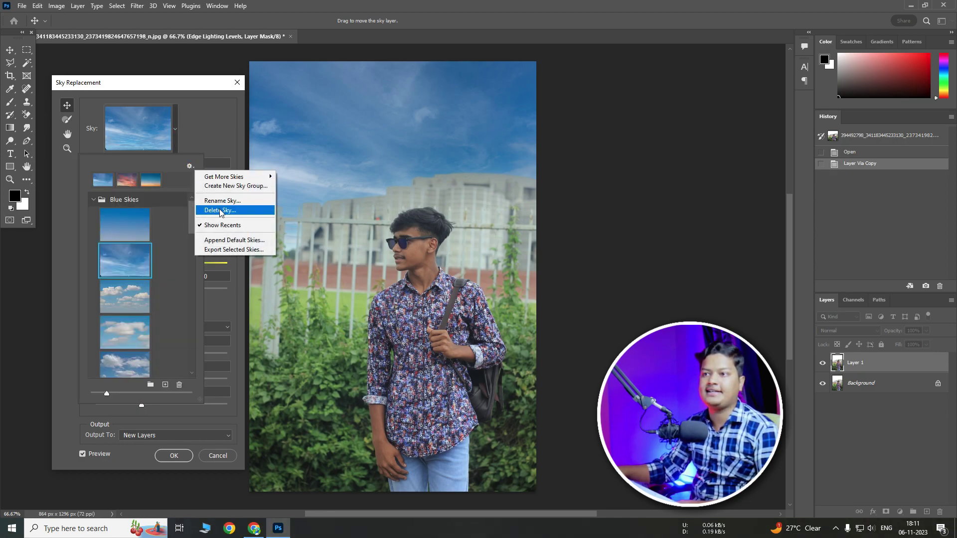
mouse_move(225, 176)
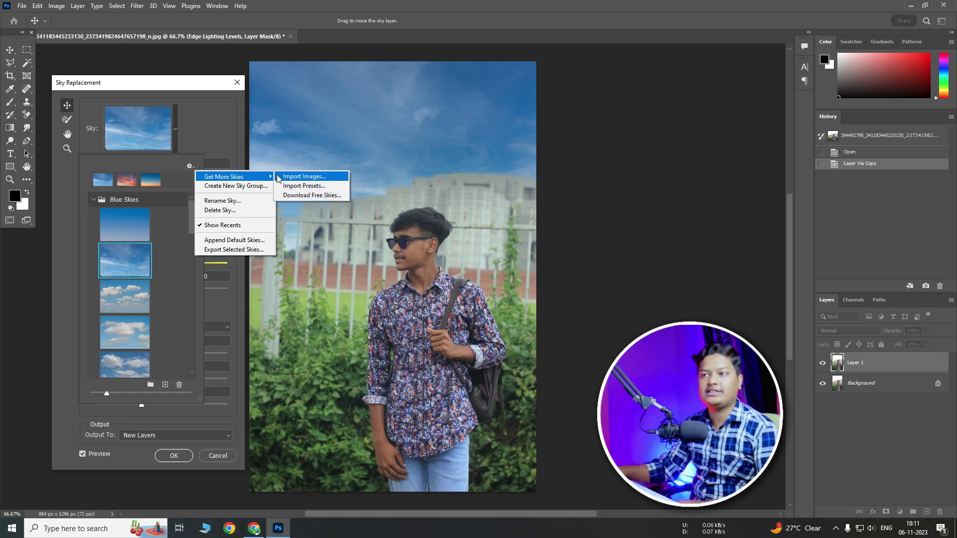
click(317, 187)
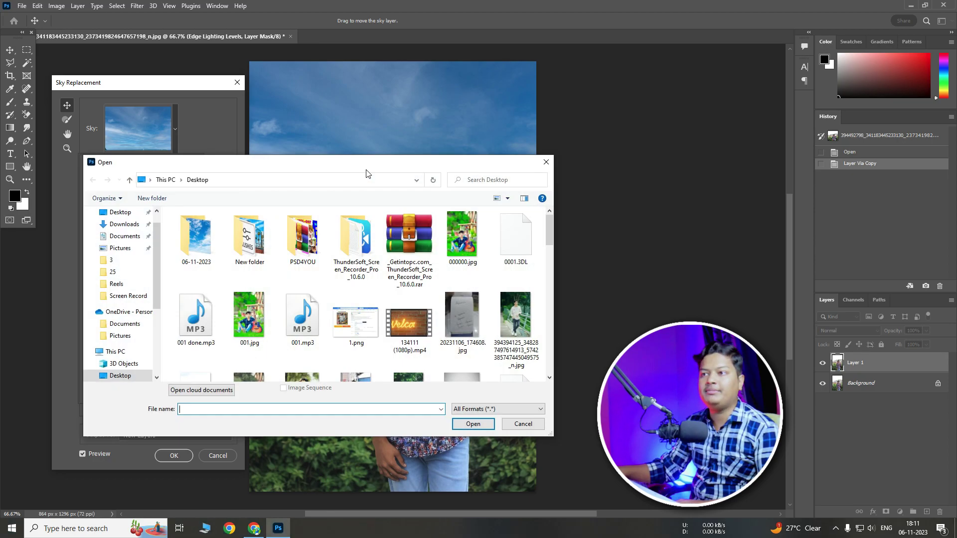
double_click(191, 245)
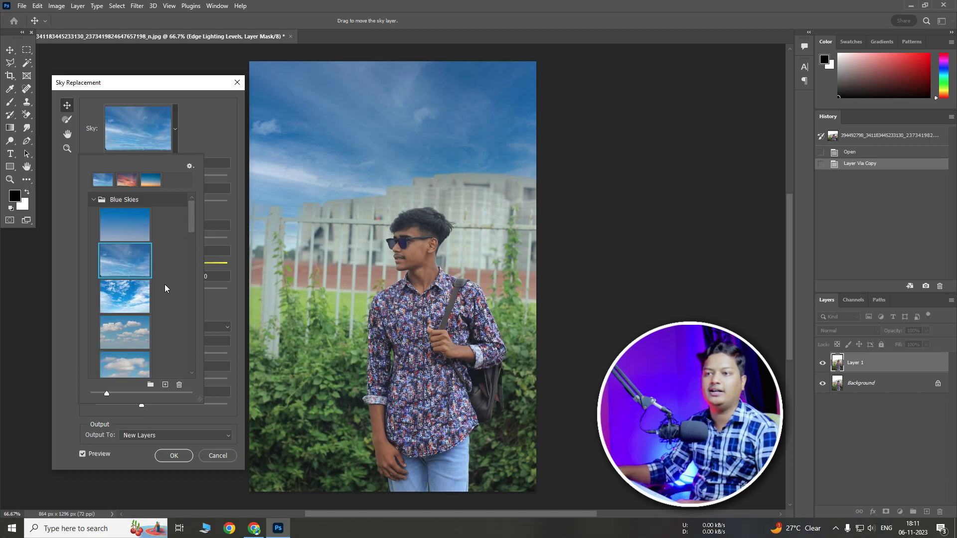
click(134, 305)
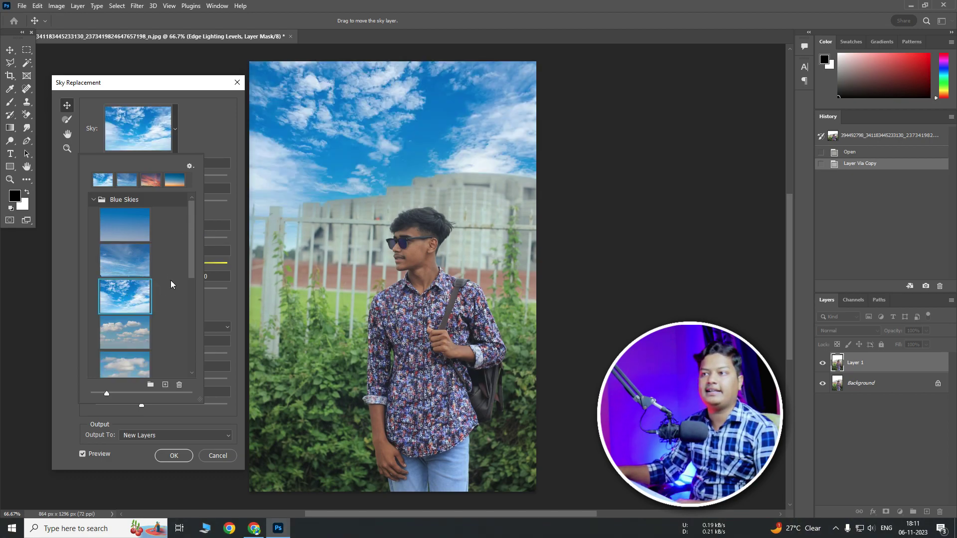
click(200, 142)
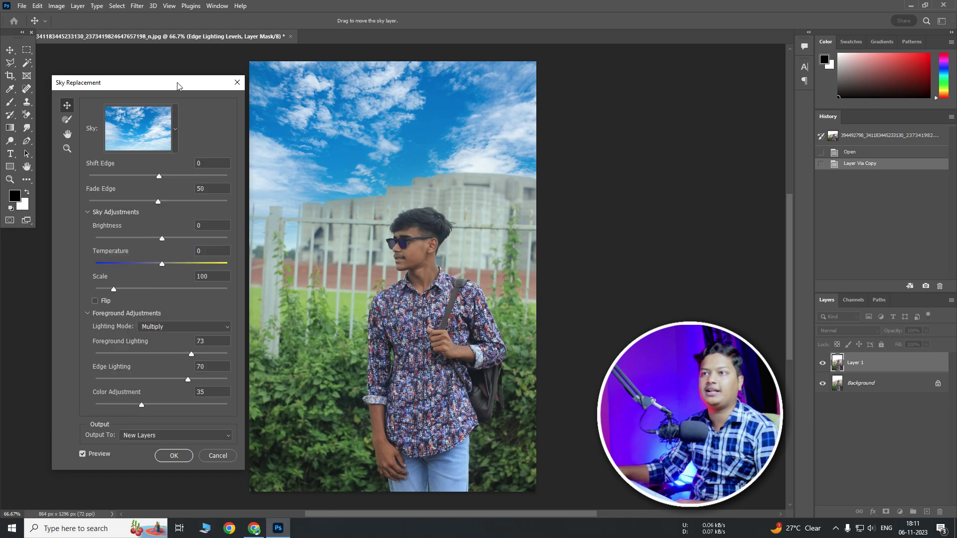
Step: Raise sky Brightness, set Temperature to -100, zero the foreground lighting sliders, and apply
drag(177, 86, 174, 86)
mouse_move(158, 239)
mouse_down()
mouse_move(181, 242)
mouse_move(94, 263)
mouse_up()
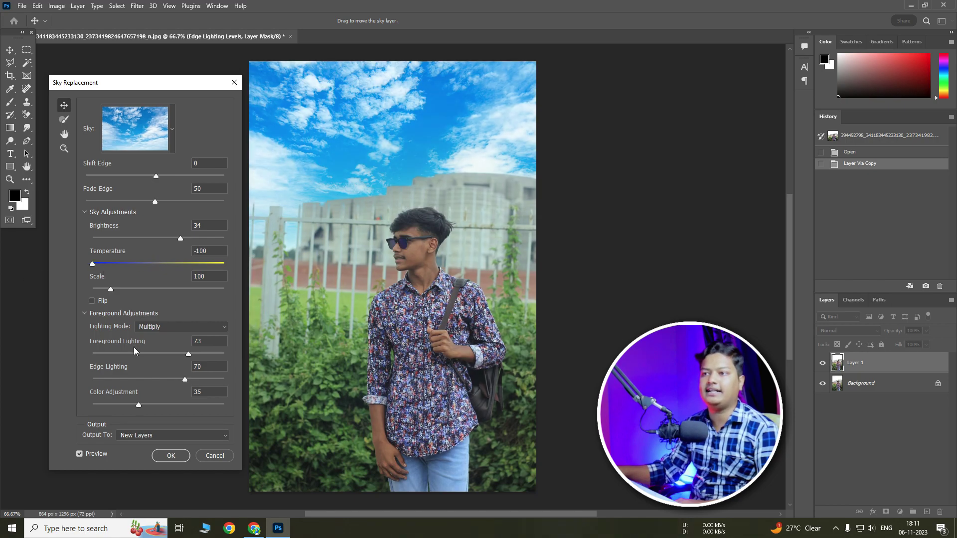
drag(189, 354, 92, 354)
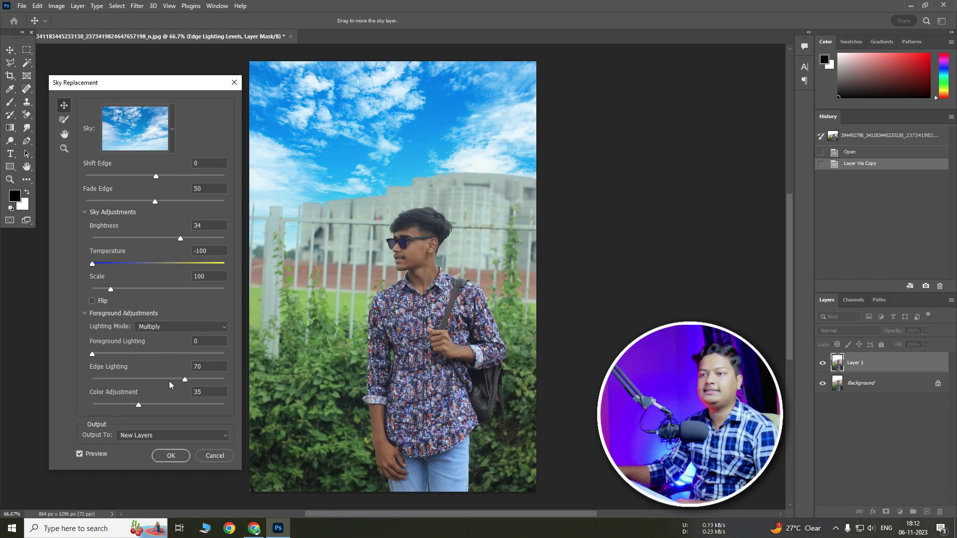
drag(168, 379, 92, 380)
drag(138, 405, 92, 405)
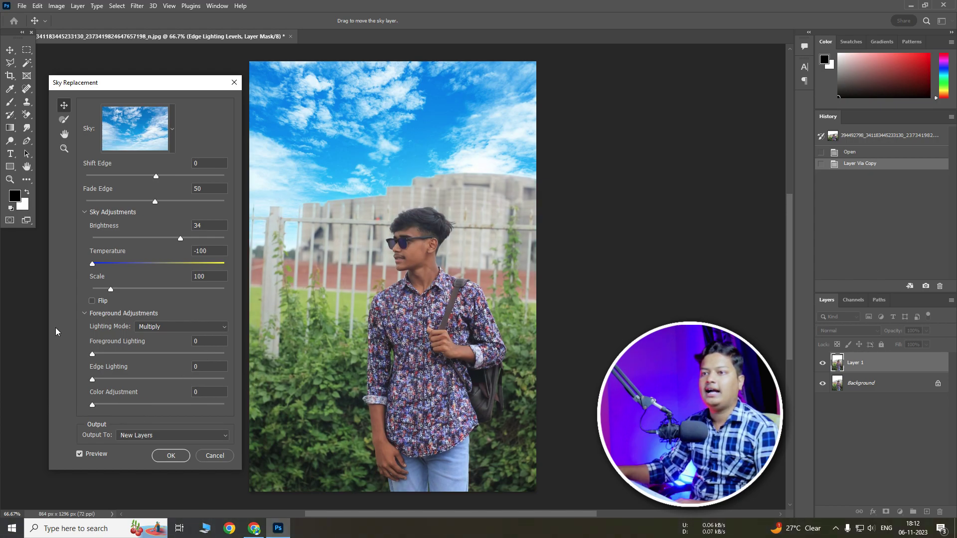
click(171, 456)
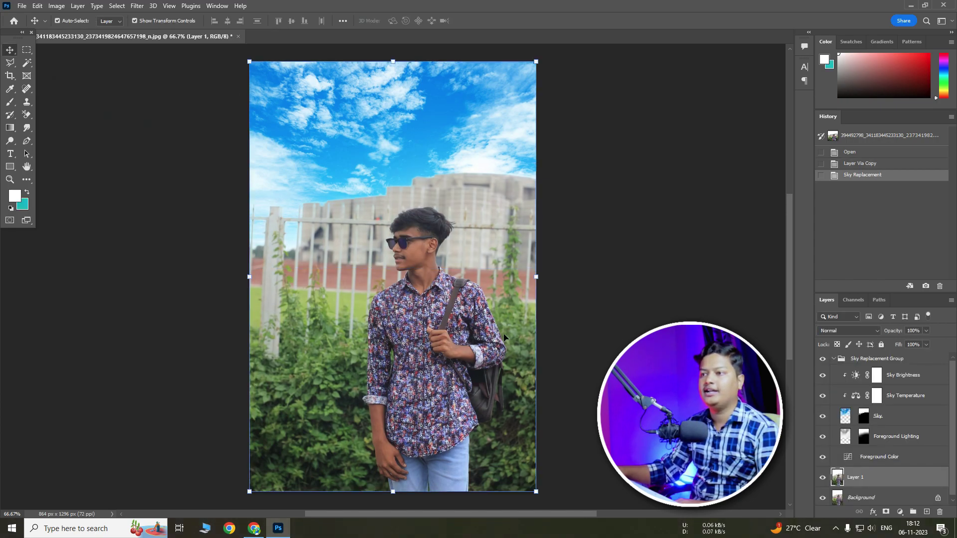
Step: Hide the Sky Replacement Group and select Layer 1
click(835, 359)
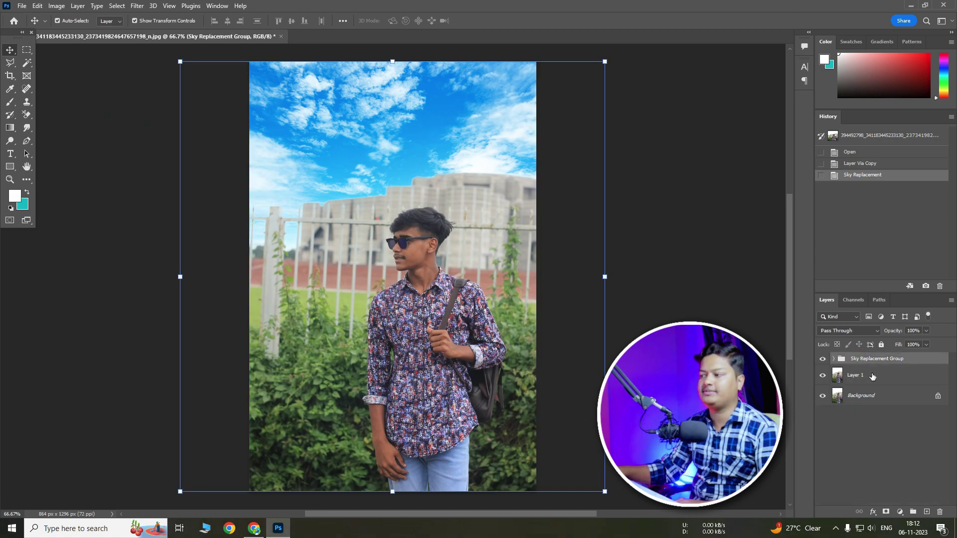
click(822, 359)
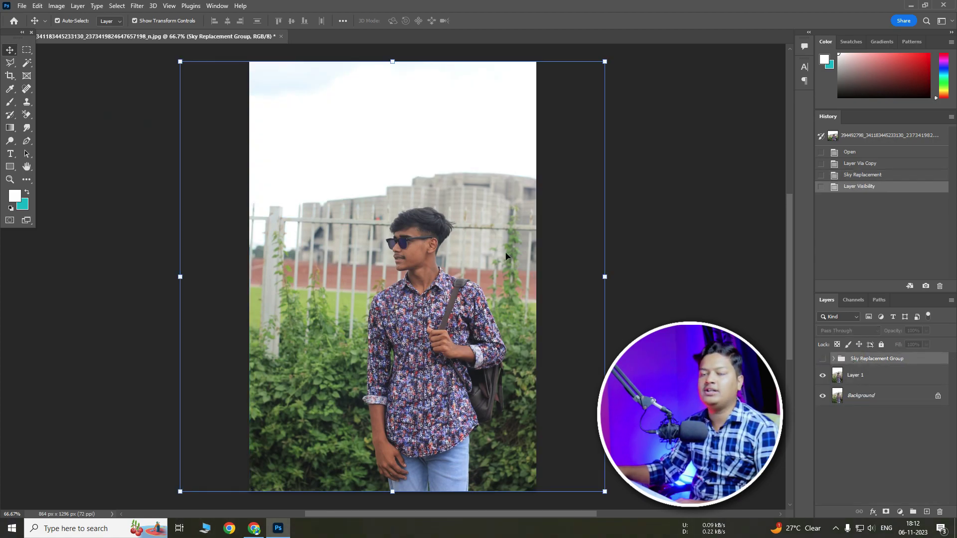
click(864, 377)
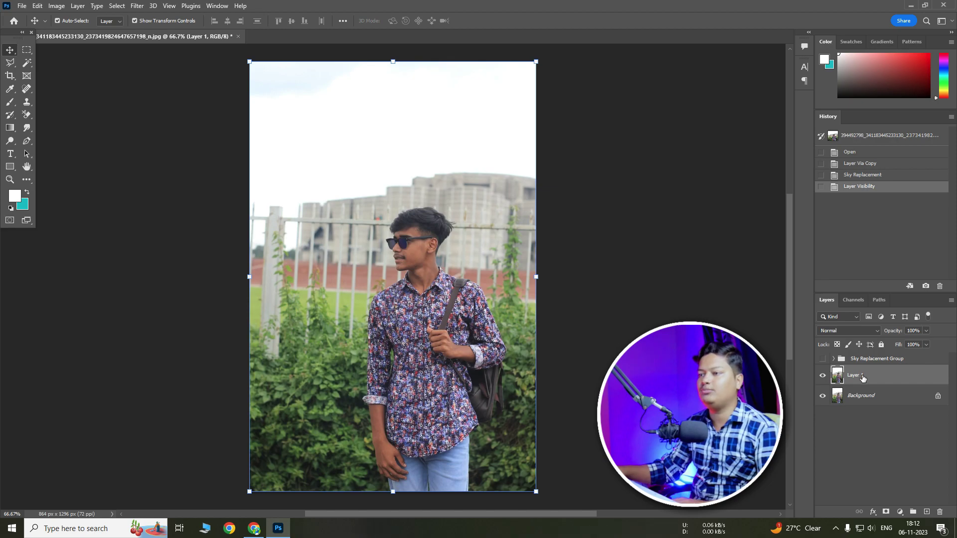
Step: In Camera Raw Calibration, set Green and Blue Primary Saturation to +100
click(137, 6)
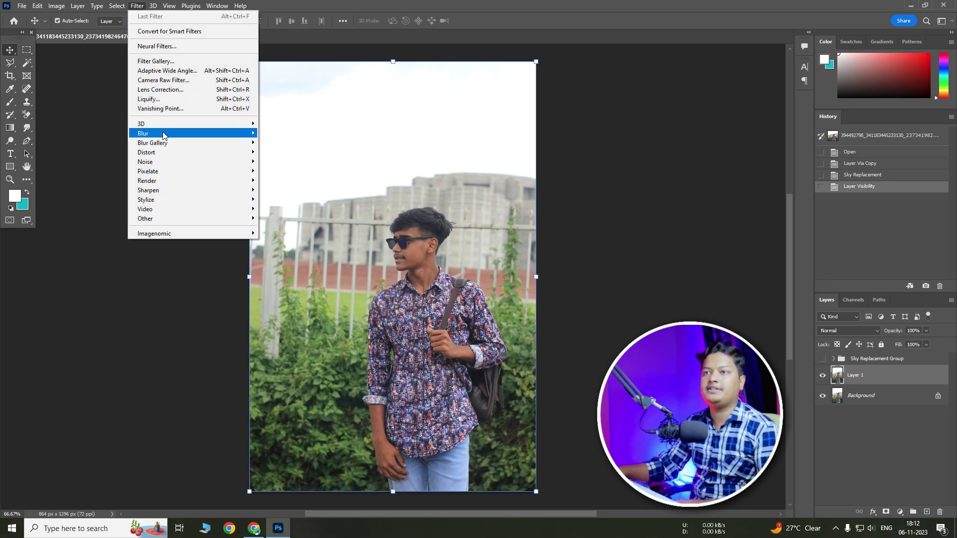
click(162, 81)
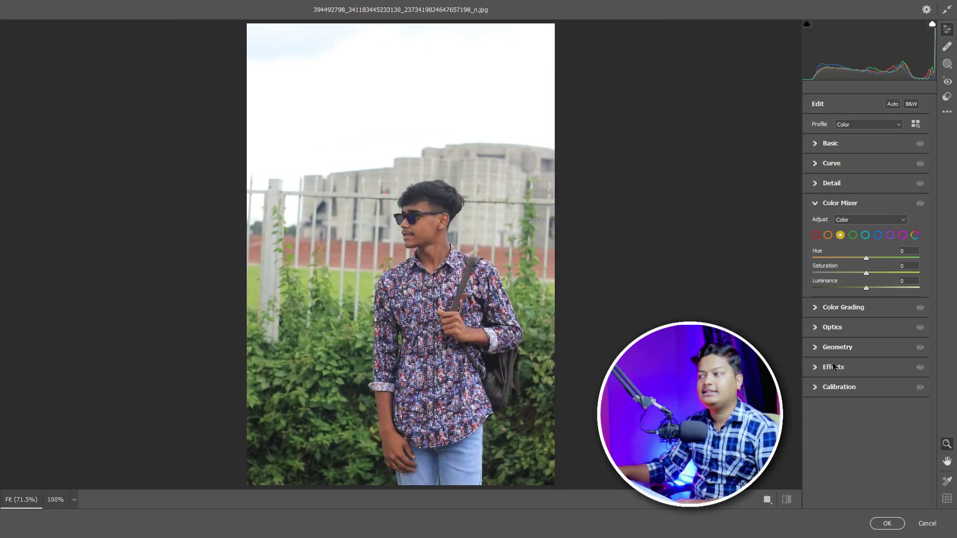
click(842, 388)
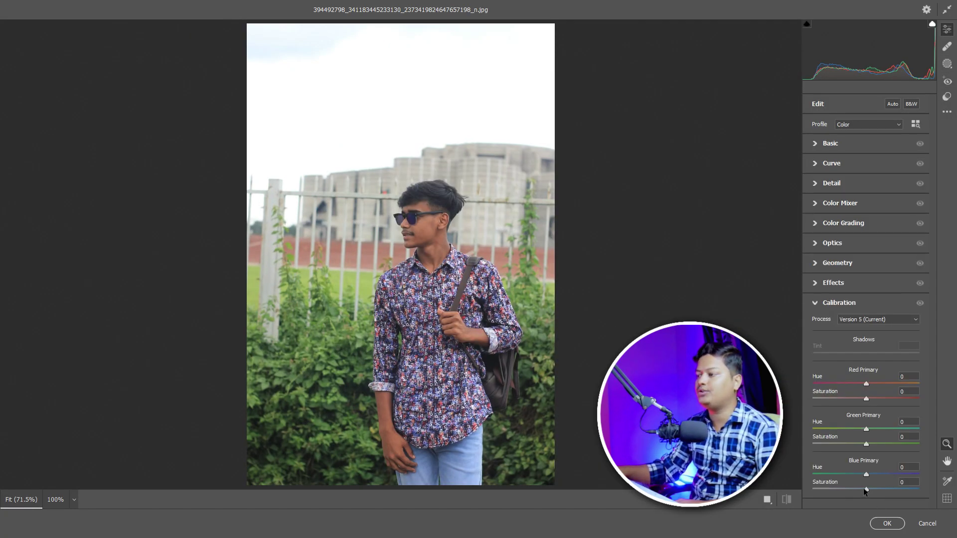
drag(866, 489, 920, 489)
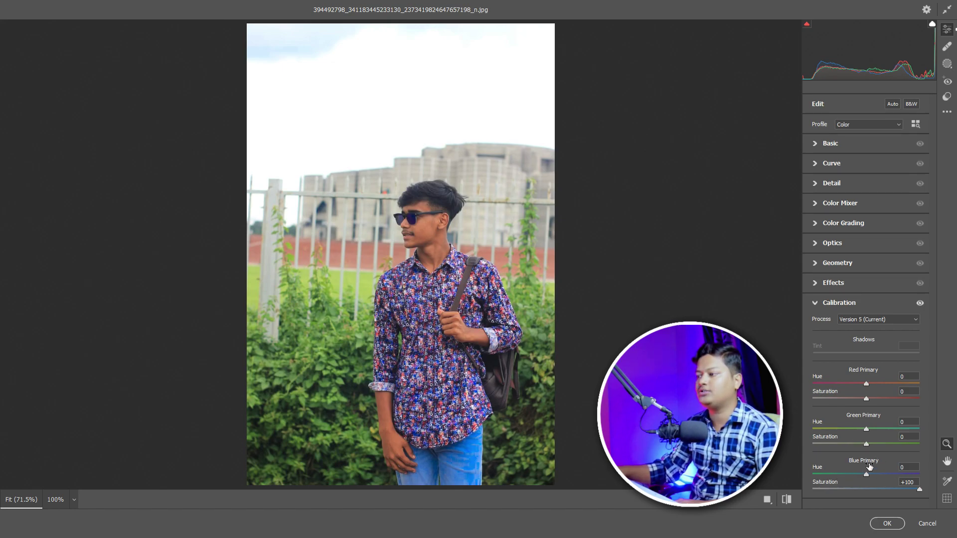
drag(898, 441, 921, 444)
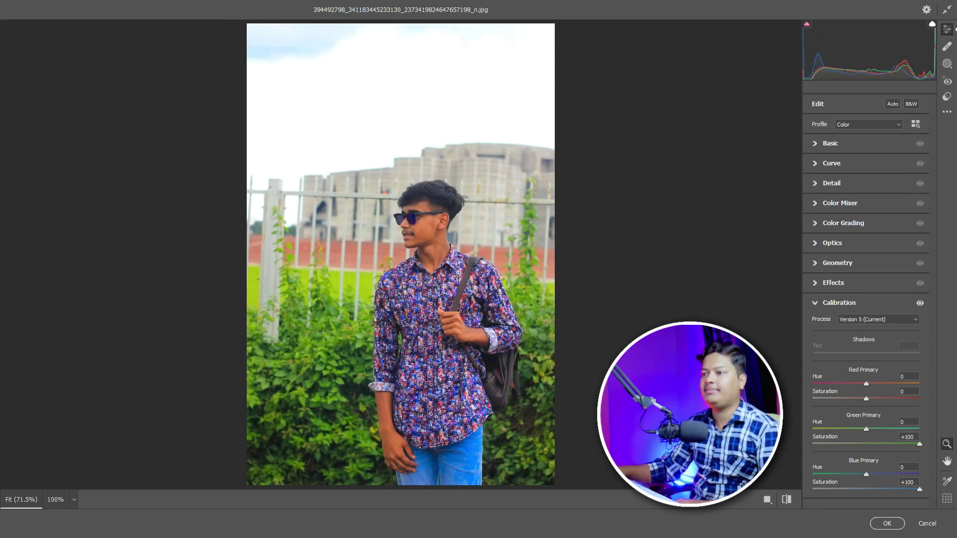
drag(884, 399, 858, 398)
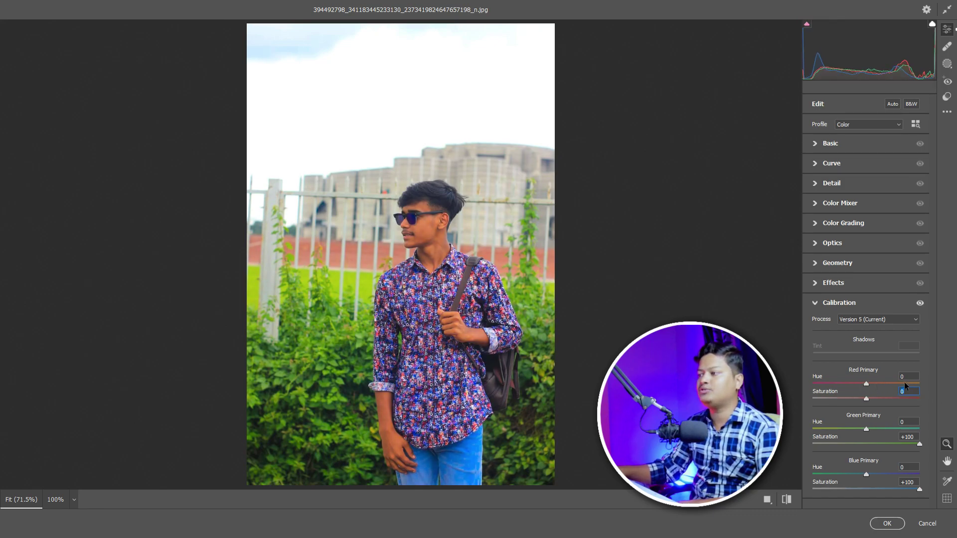
Step: In the Color Mixer, lower orange and red saturation and adjust the yellow hue
click(837, 199)
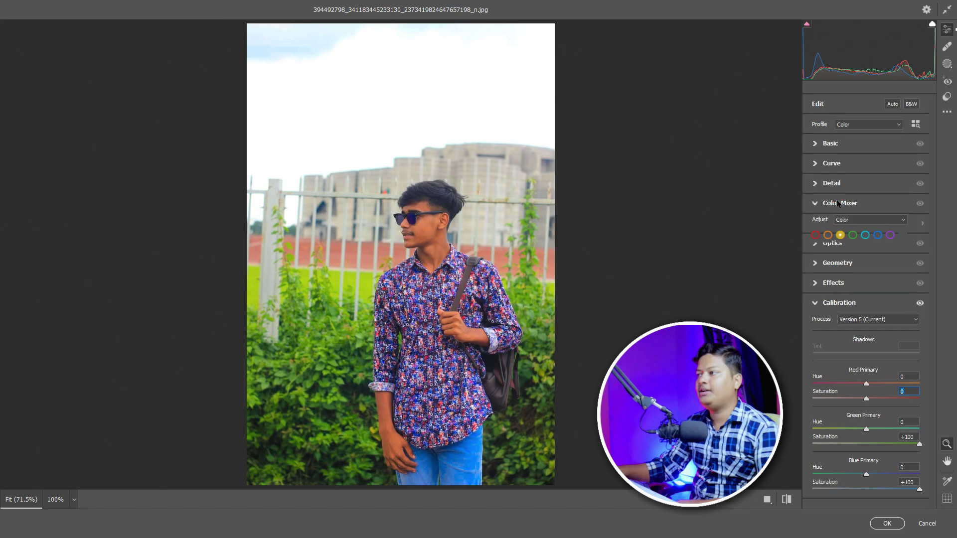
click(829, 235)
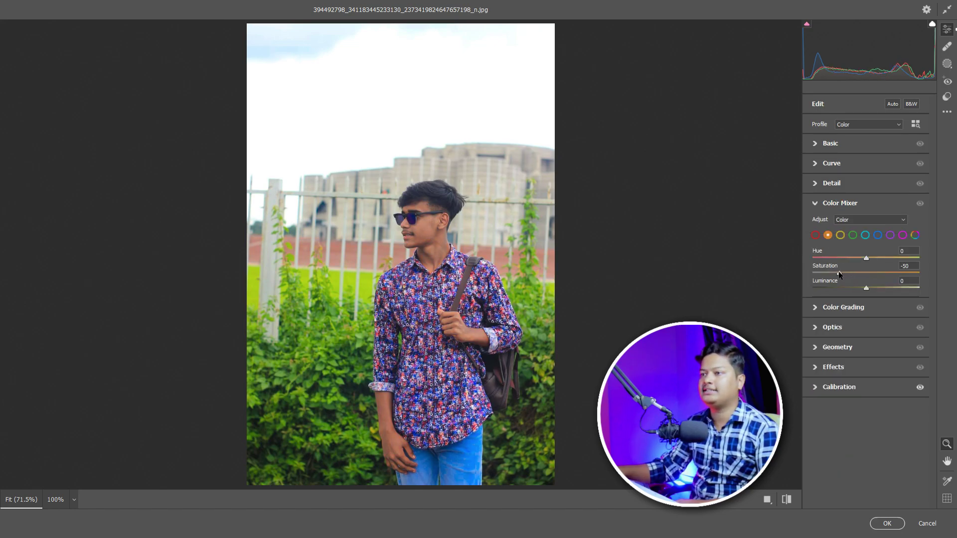
drag(848, 271, 899, 292)
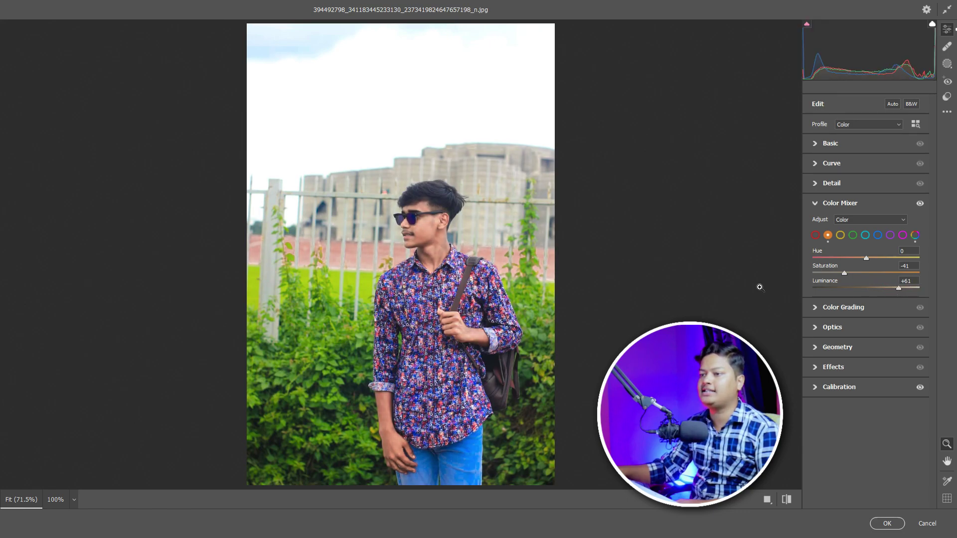
click(816, 235)
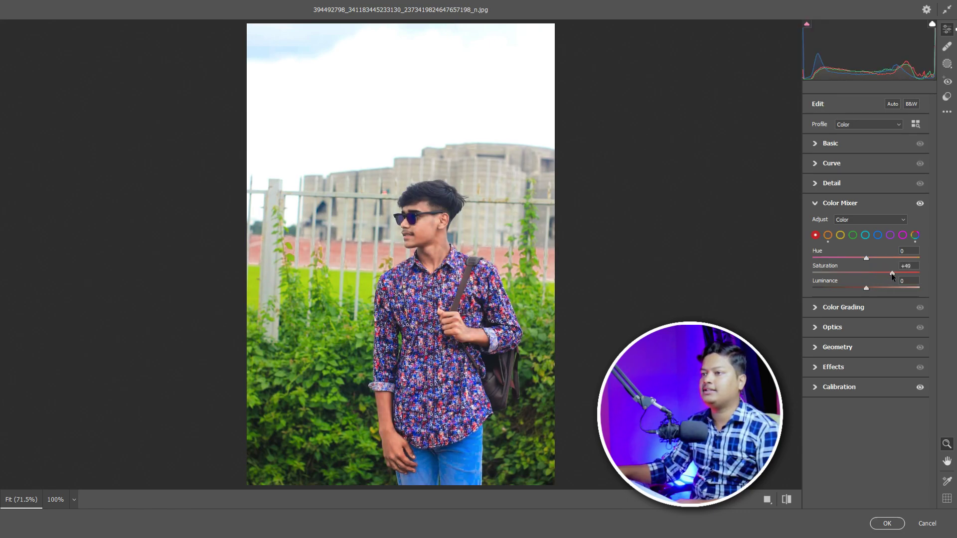
drag(877, 278, 674, 277)
click(840, 235)
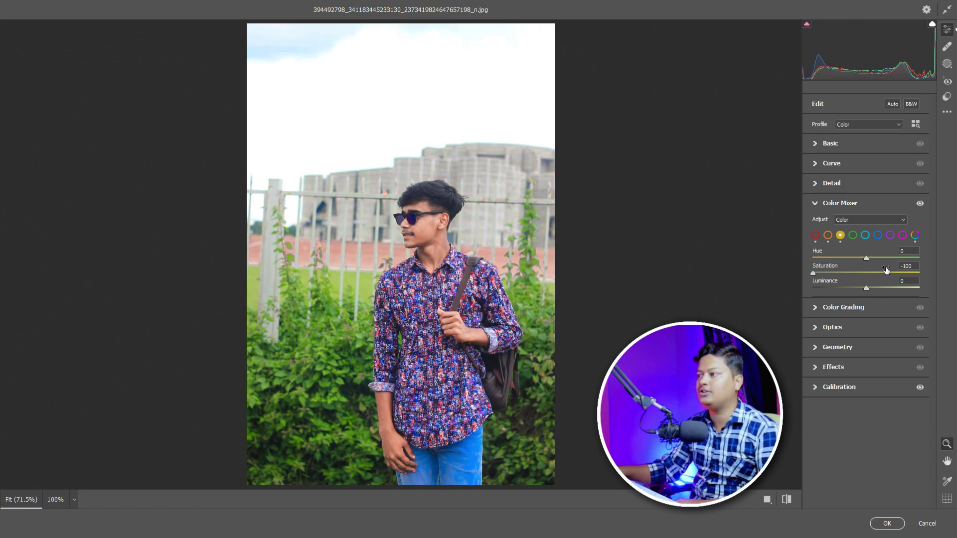
drag(867, 258, 922, 258)
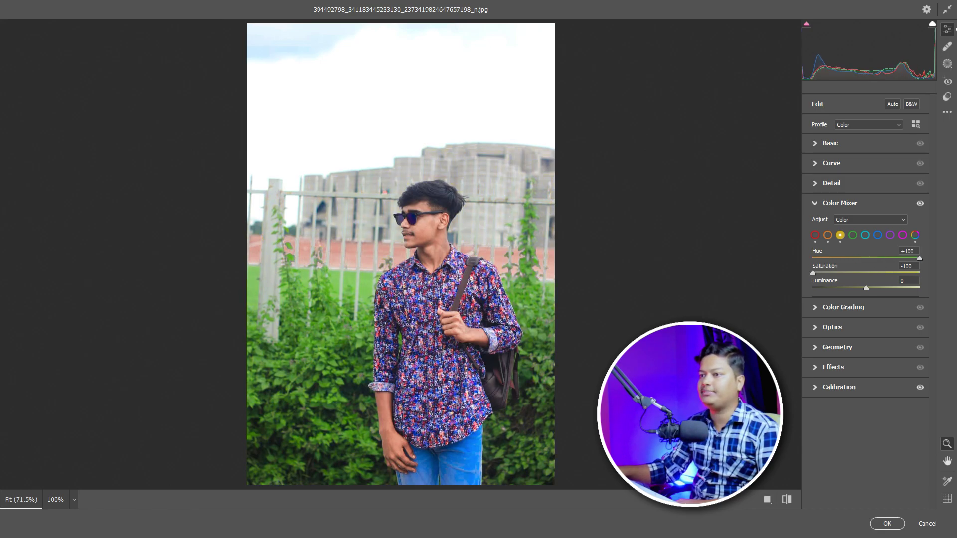
drag(920, 257, 813, 257)
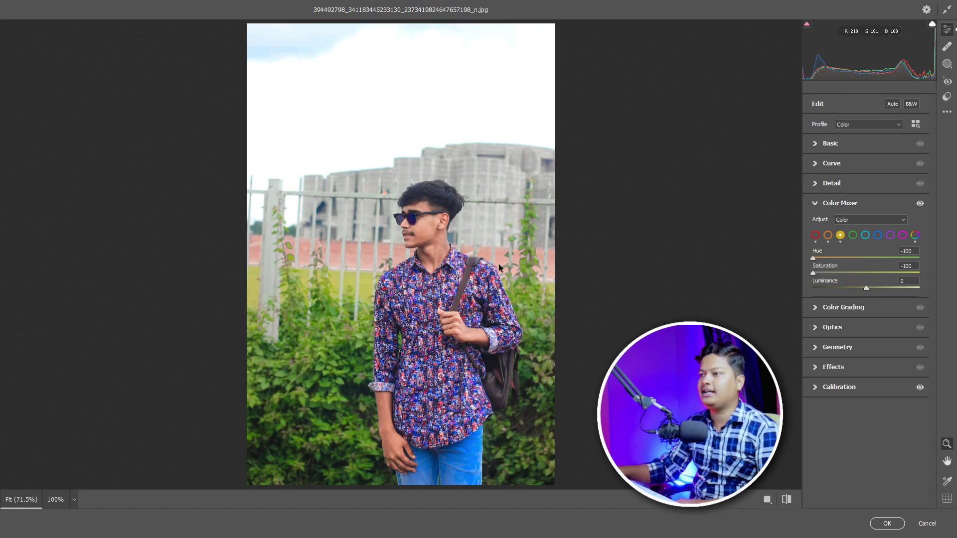
Step: Set Green Hue -100, Aqua Saturation and Hue +100, and Purple Saturation +100
click(853, 235)
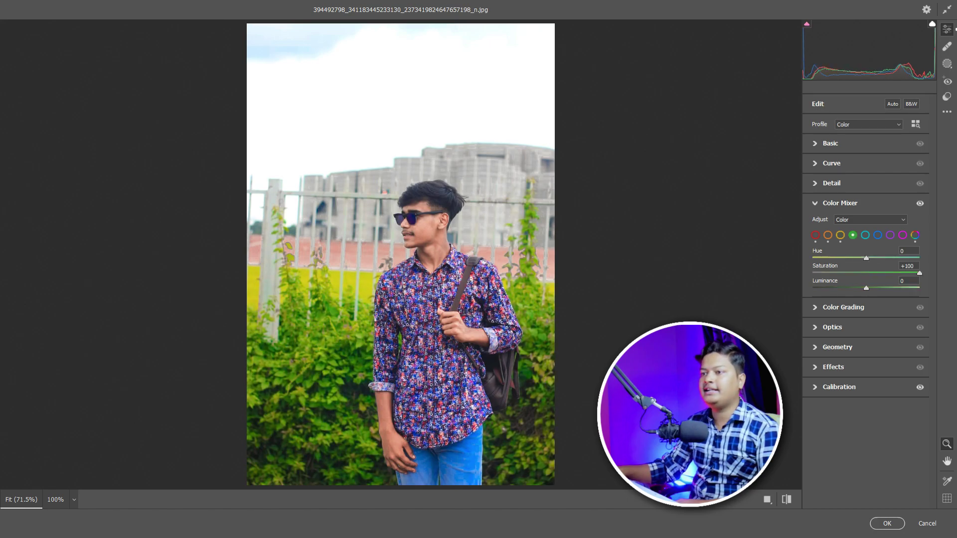
drag(870, 257, 729, 274)
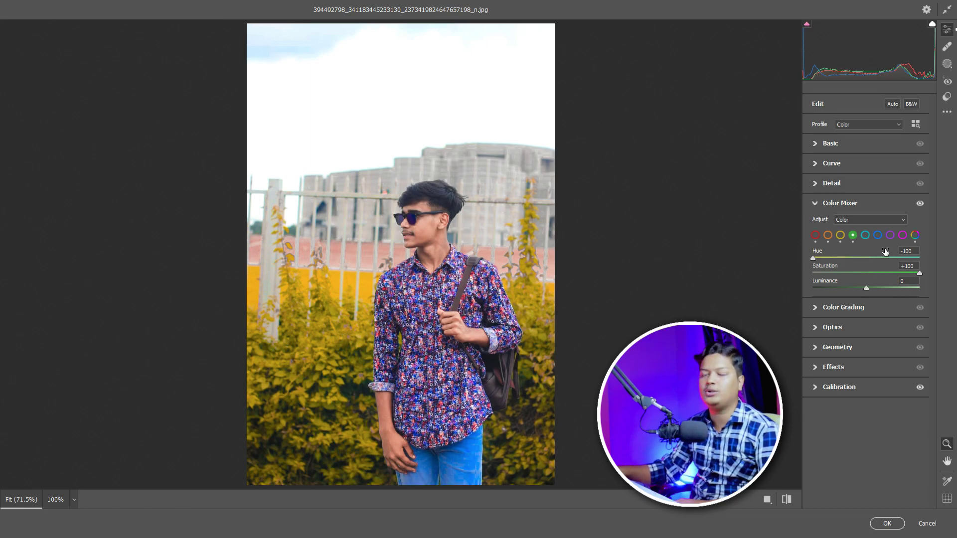
click(865, 235)
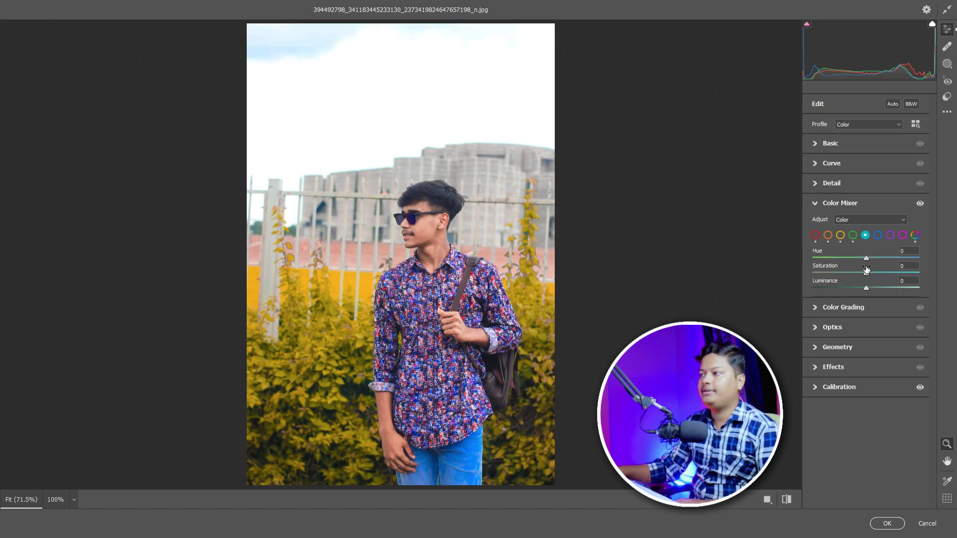
drag(903, 277, 920, 273)
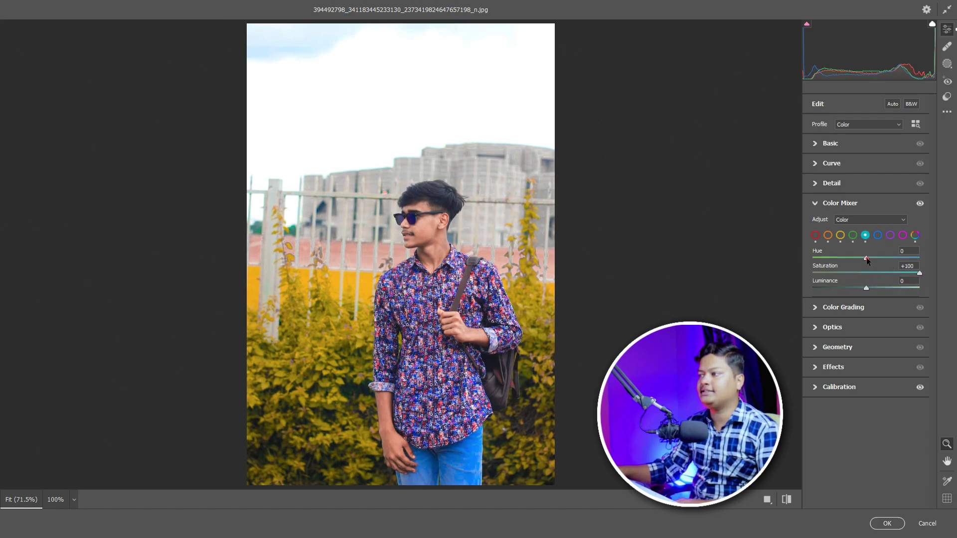
drag(866, 257, 920, 258)
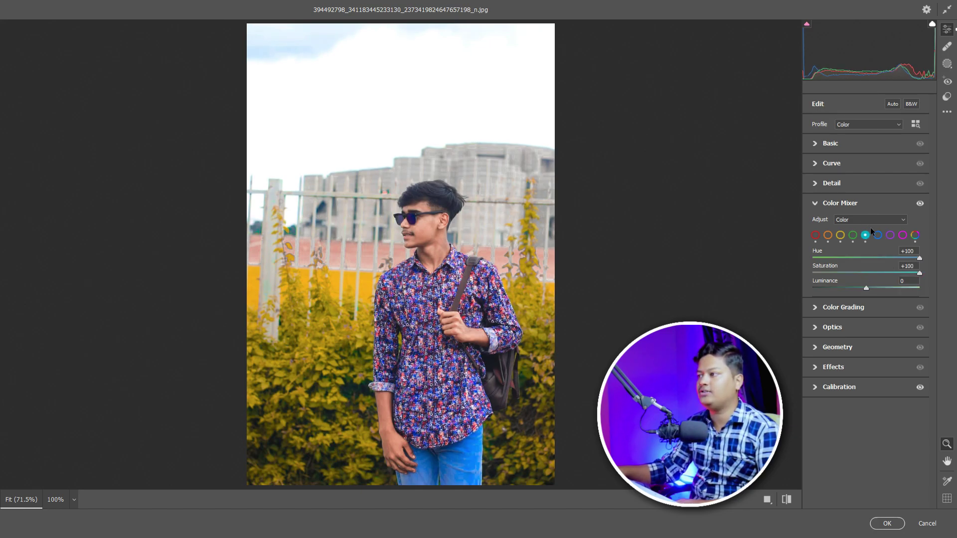
click(890, 236)
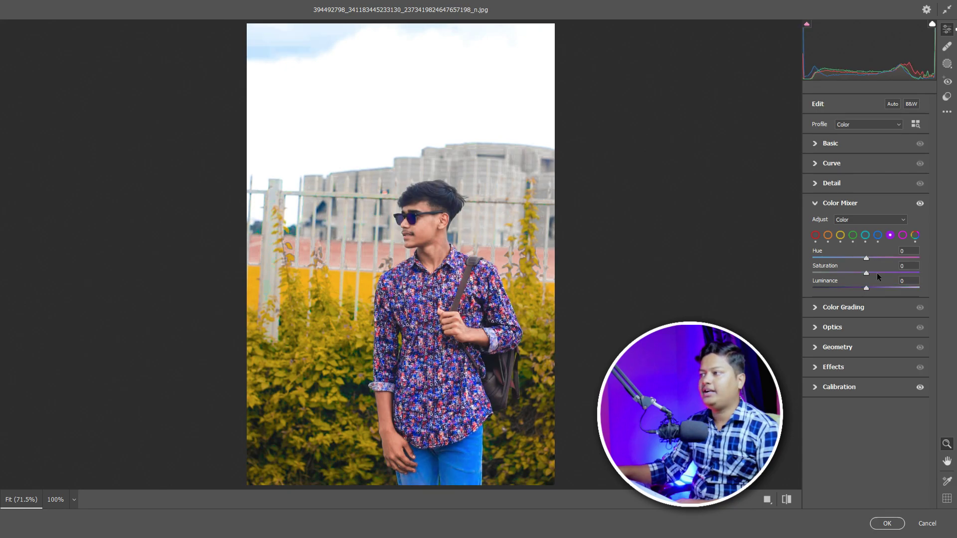
drag(877, 274, 920, 273)
Step: Lift the midtones with a curve point, raise Shadows and Contrast, and set Texture to +100
click(821, 166)
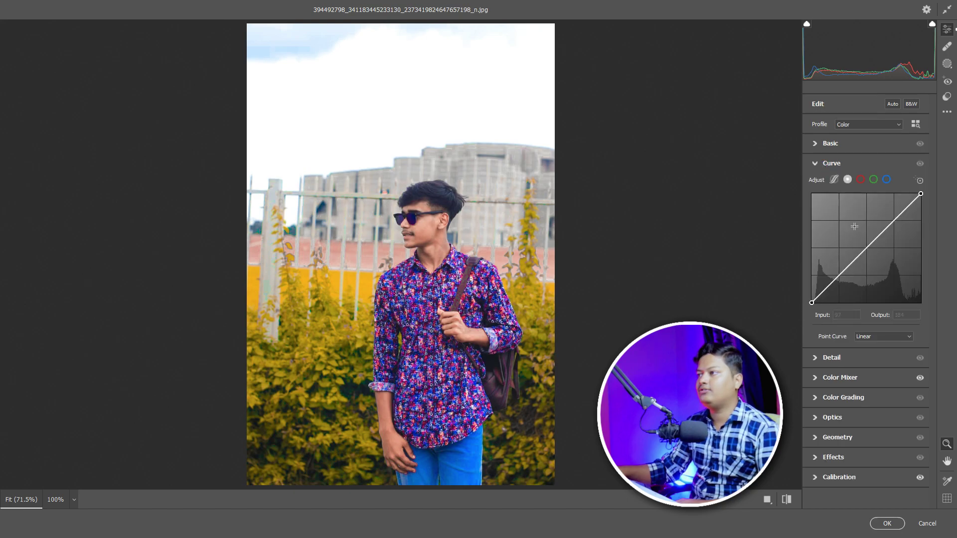
drag(862, 254, 861, 241)
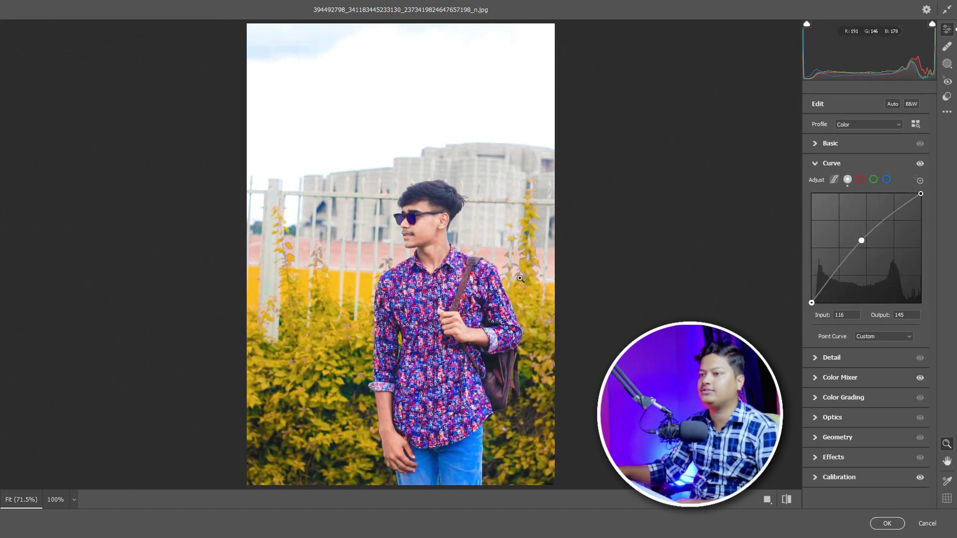
click(843, 143)
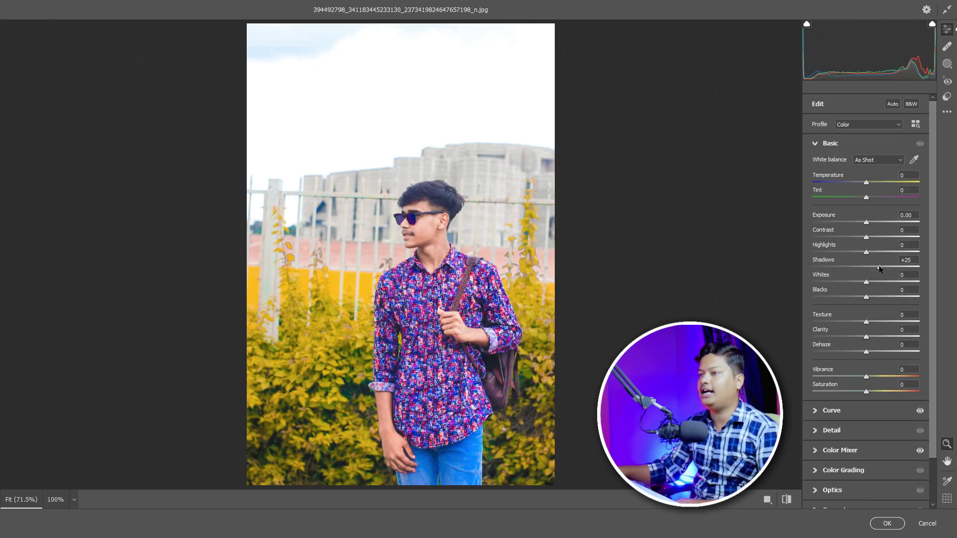
mouse_move(878, 265)
mouse_down()
mouse_move(848, 253)
mouse_move(856, 297)
mouse_up()
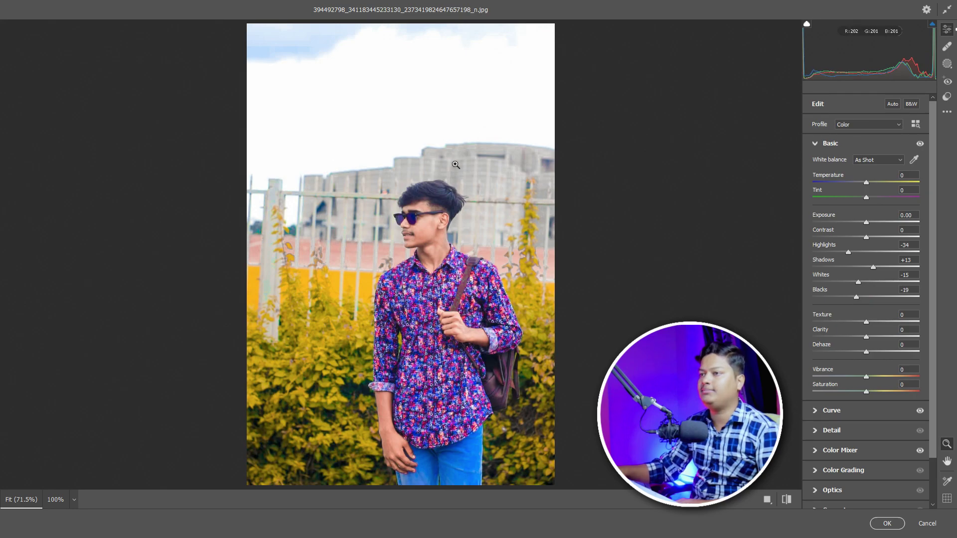
drag(870, 235, 871, 237)
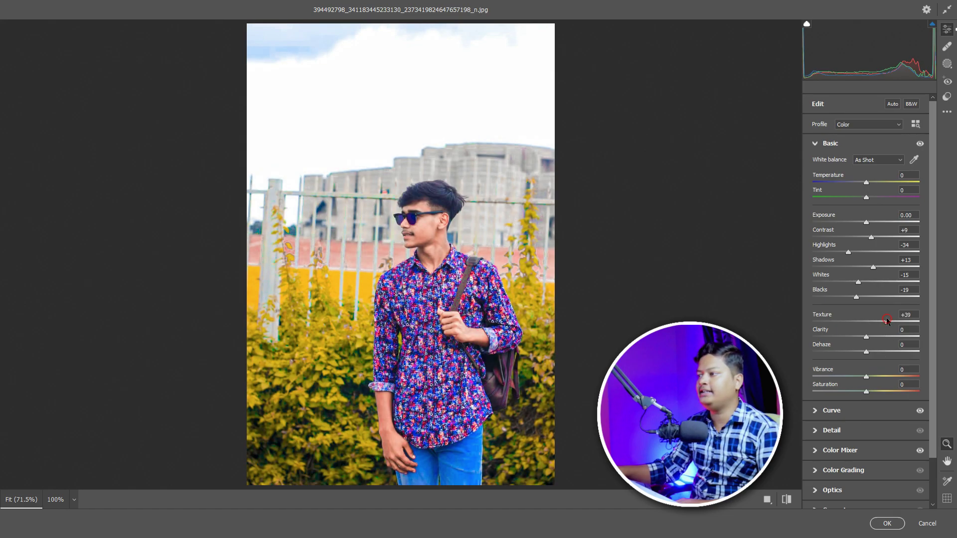
drag(866, 322, 930, 319)
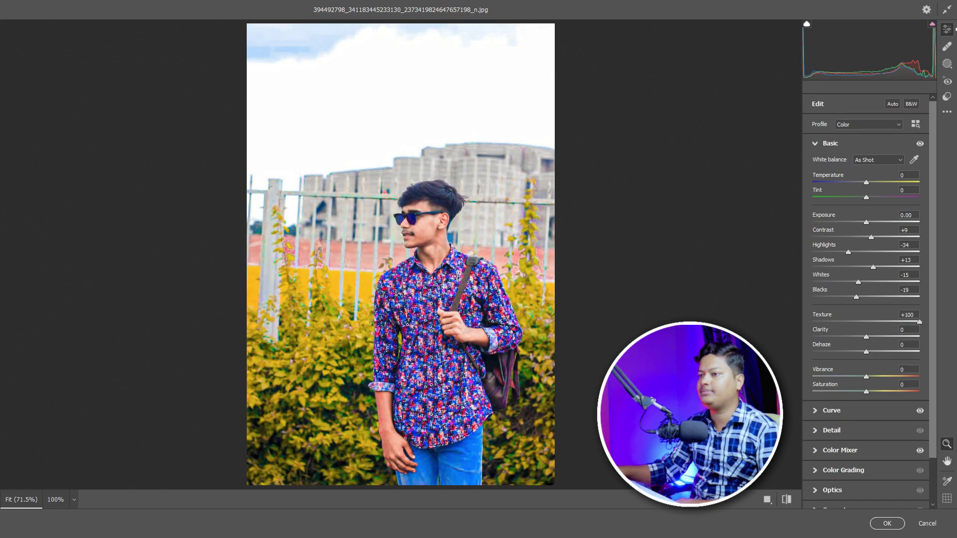
drag(393, 195, 473, 298)
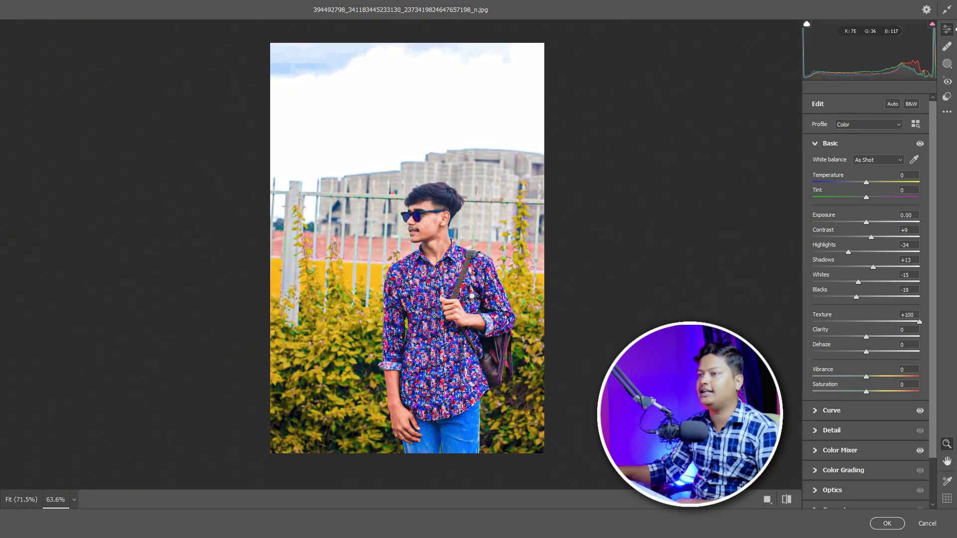
click(835, 431)
Step: Set Sharpening 25, Noise Reduction 30 and Color Noise Reduction 30, then apply the Camera Raw Filter
text(25)
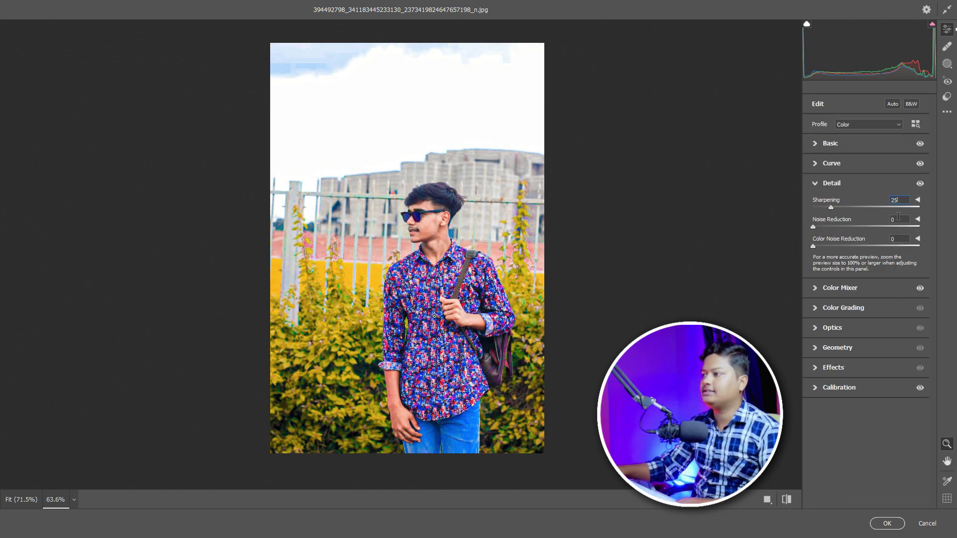
key(Tab)
text(30)
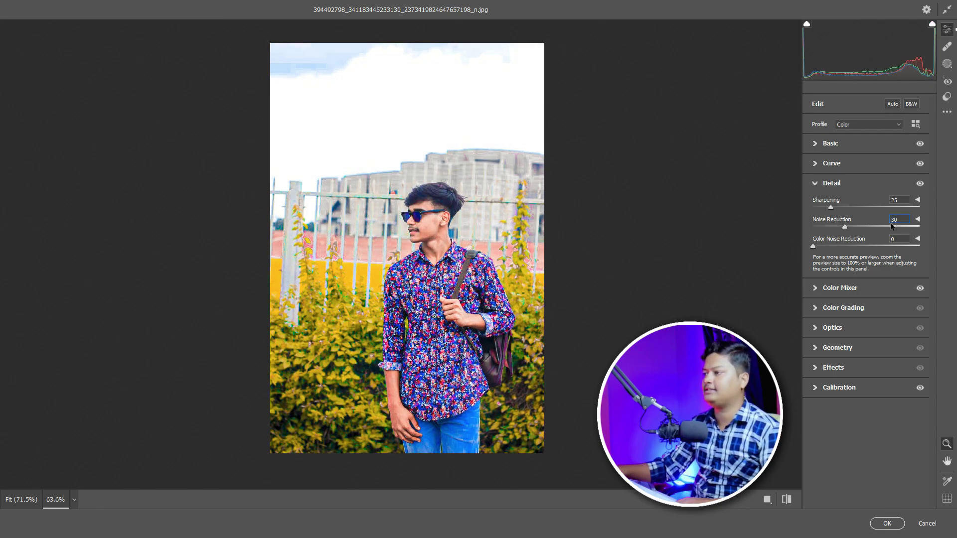
drag(870, 239, 884, 238)
text(30)
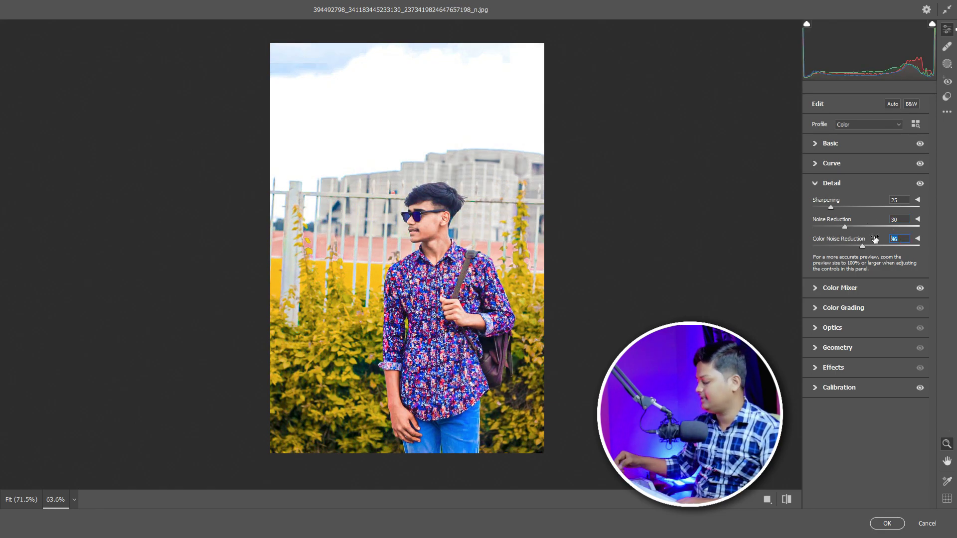
click(837, 309)
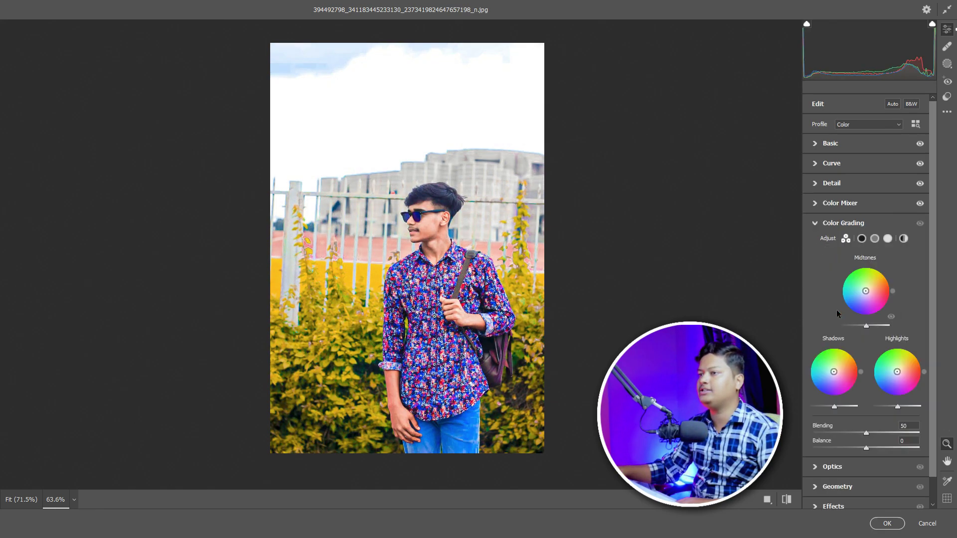
click(818, 224)
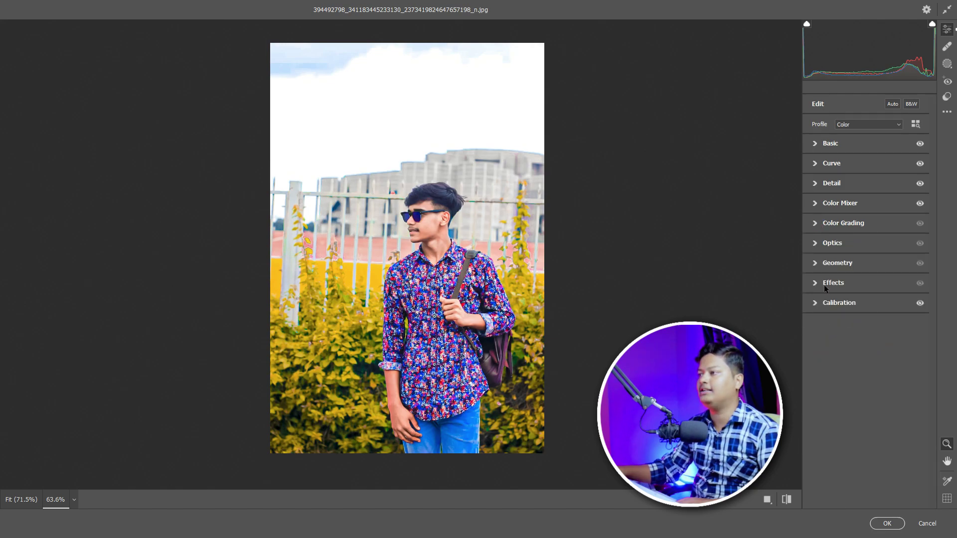
click(888, 524)
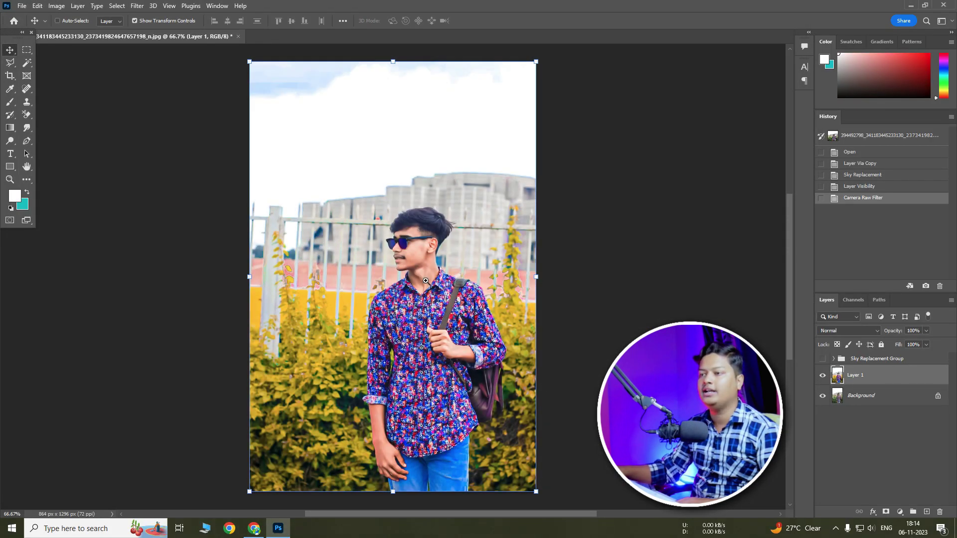
Step: Zoom in on the face and duplicate Layer 1 for retouching
key(ctrl+plus)
key(ctrl+plus)
key(ctrl+minus)
key(ctrl+minus)
key(ctrl+minus)
key(ctrl+0)
key(ctrl+comma)
key(ctrl+comma)
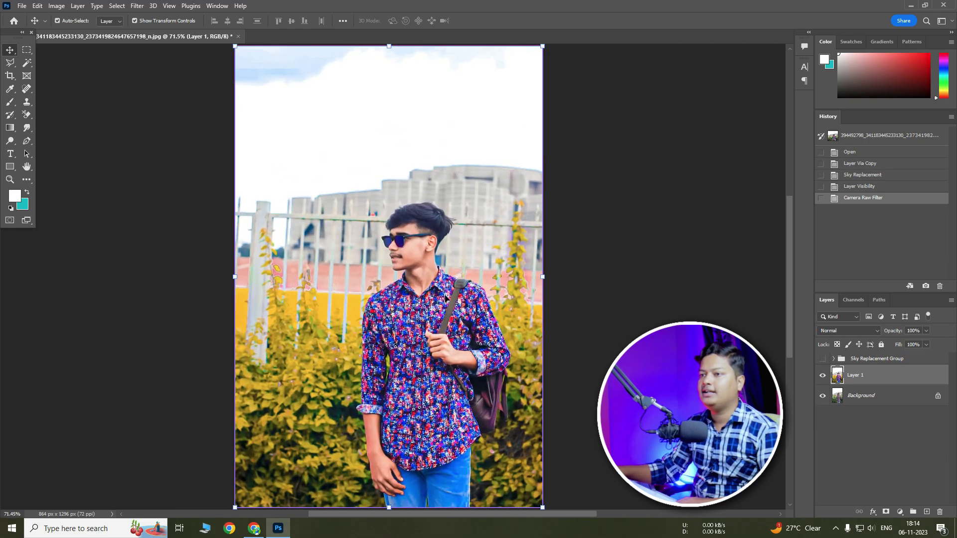
drag(462, 275, 538, 331)
drag(408, 258, 424, 263)
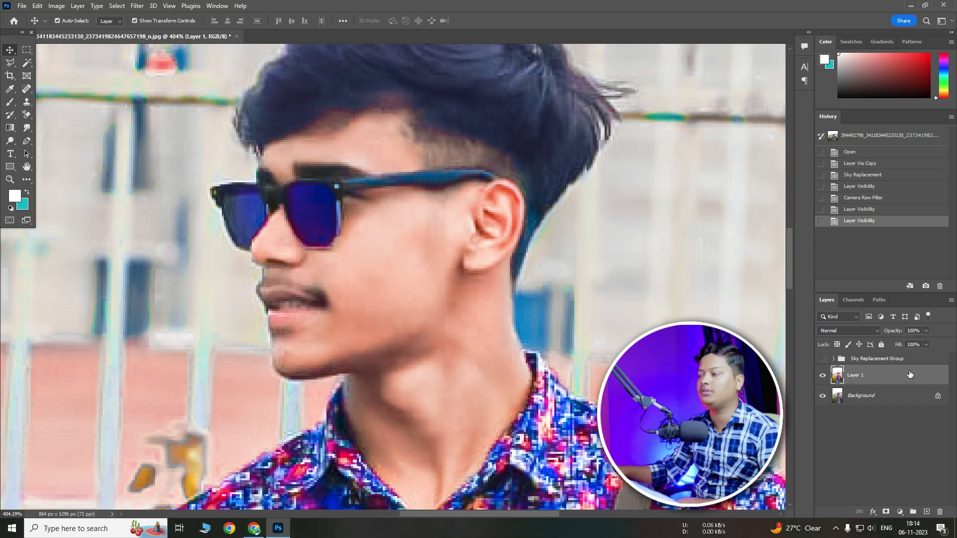
key(ctrl+j)
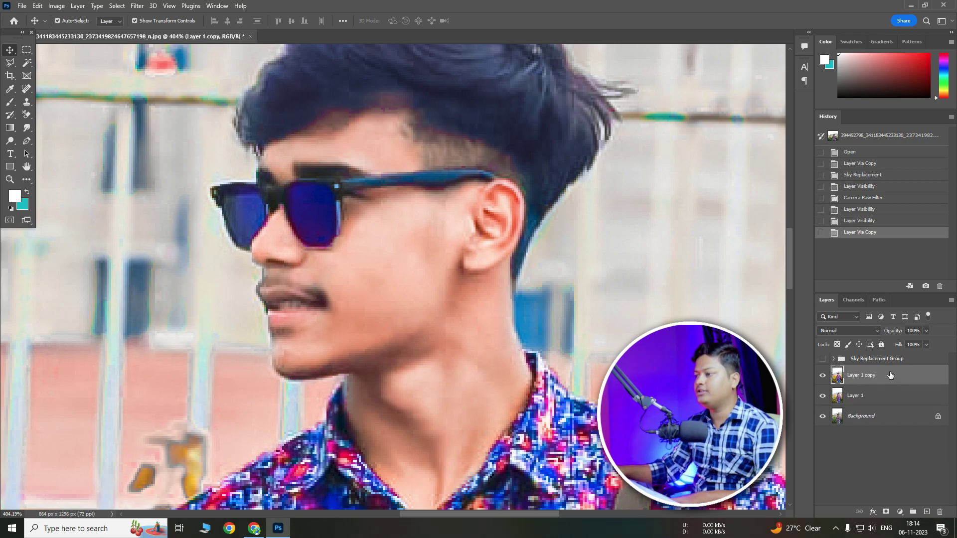
Step: Smooth the chin and cheek skin with the Smudge tool at 16% and a small brush
click(27, 127)
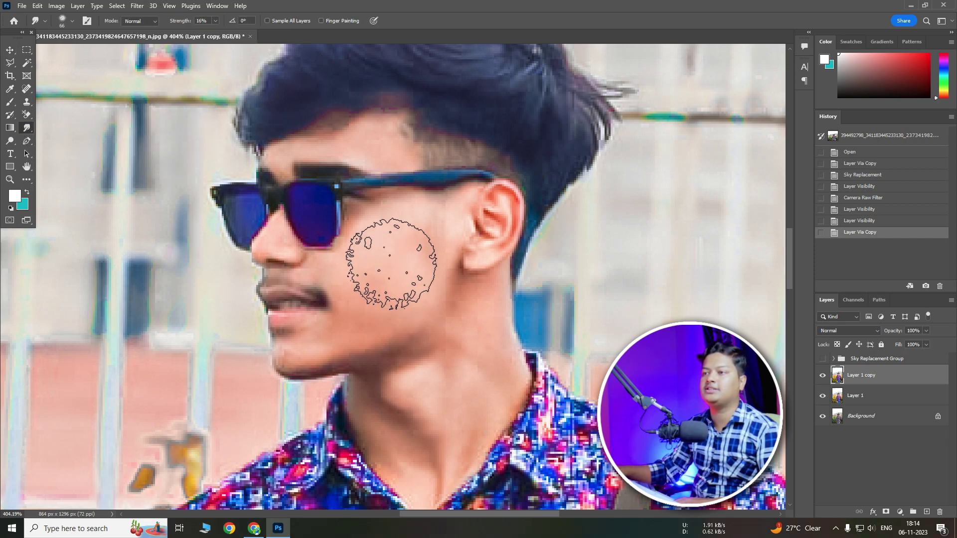
right_click(392, 260)
click(391, 223)
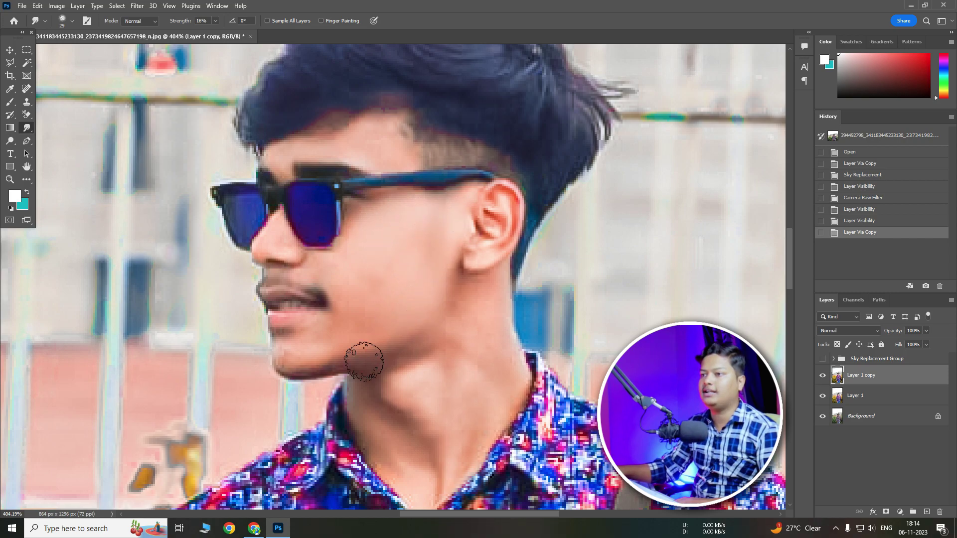
drag(311, 353, 276, 228)
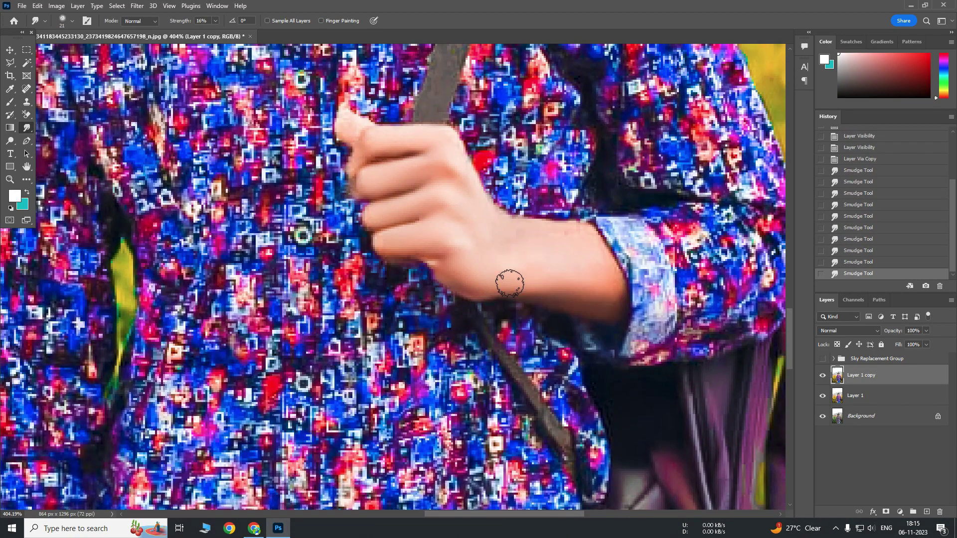
scroll(392, 341, down, 5)
scroll(299, 331, down, 5)
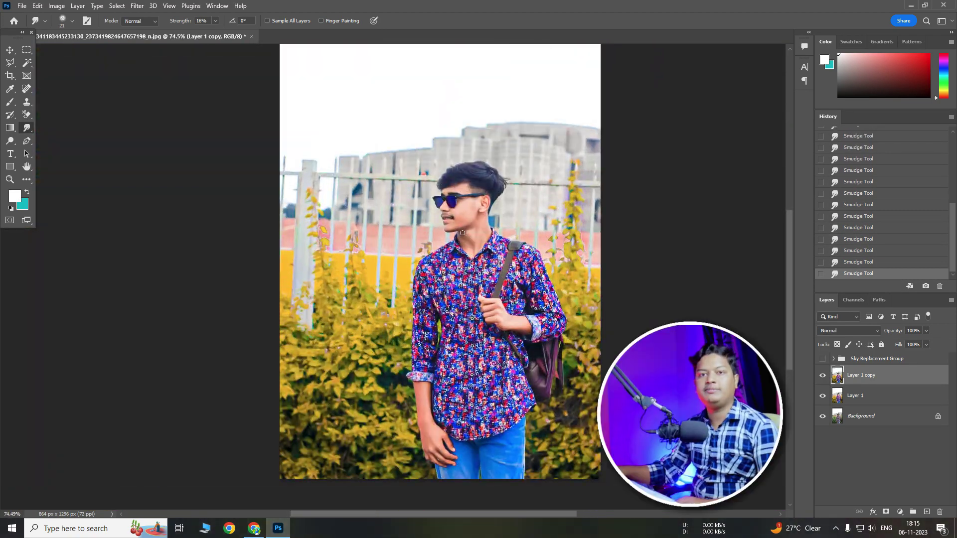
scroll(471, 229, up, 5)
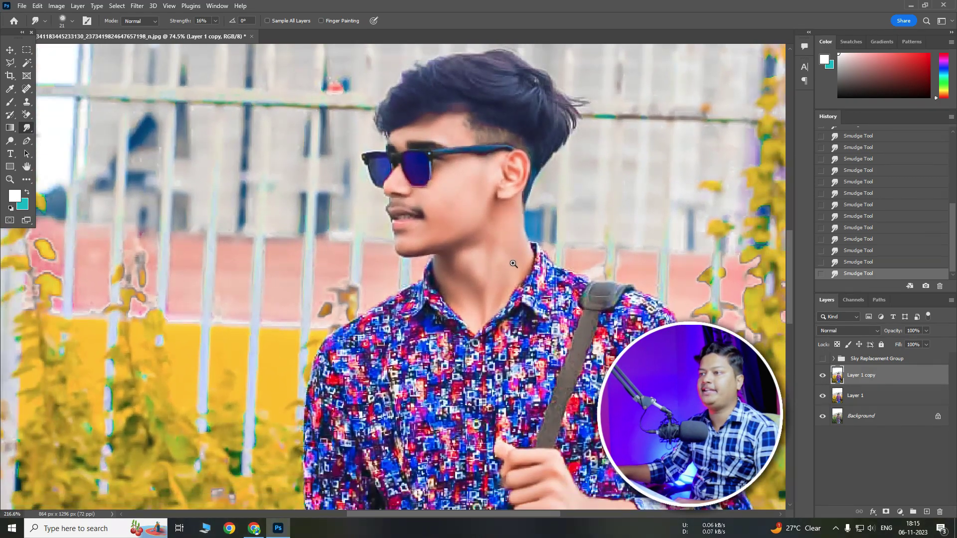
Step: Add a white Solid Color fill layer set to Soft Light blend mode
click(900, 509)
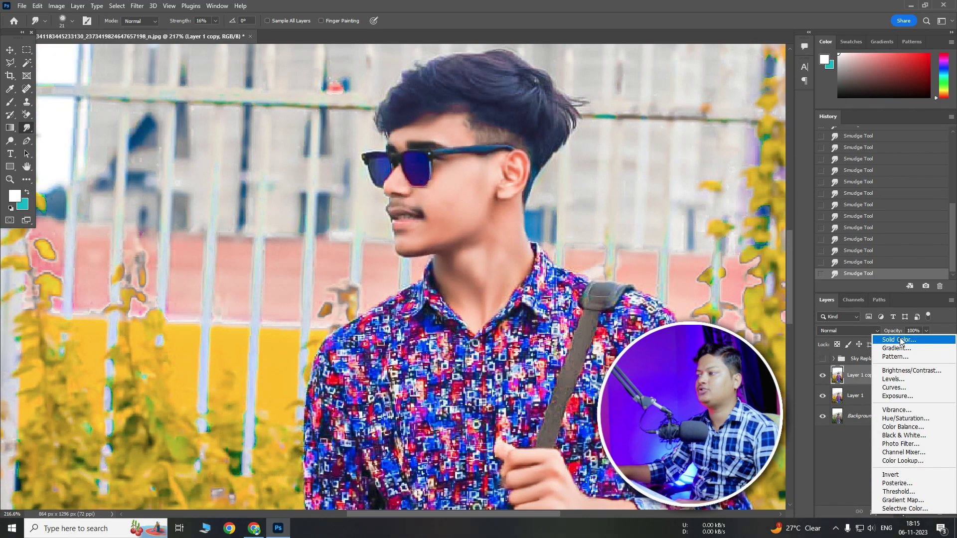
click(897, 342)
drag(758, 205, 666, 167)
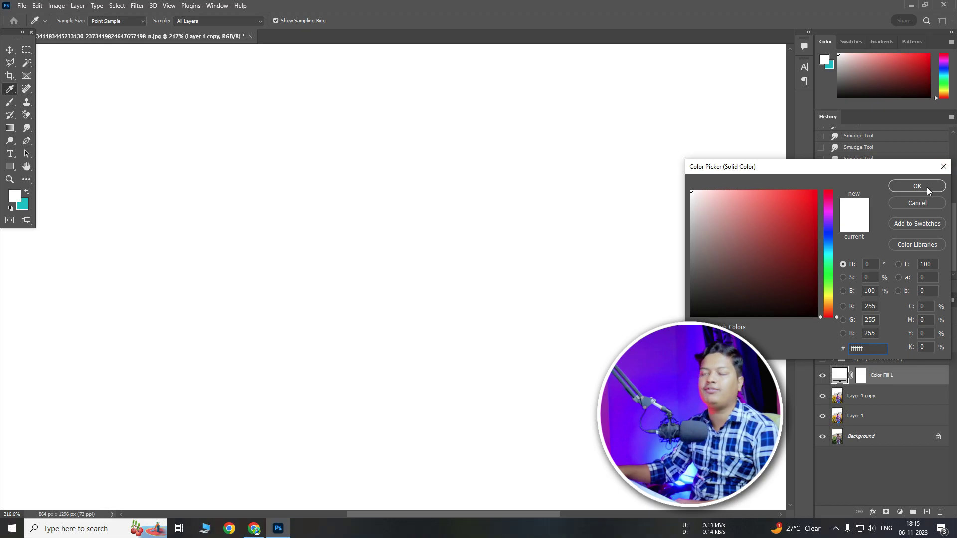
click(917, 187)
click(855, 331)
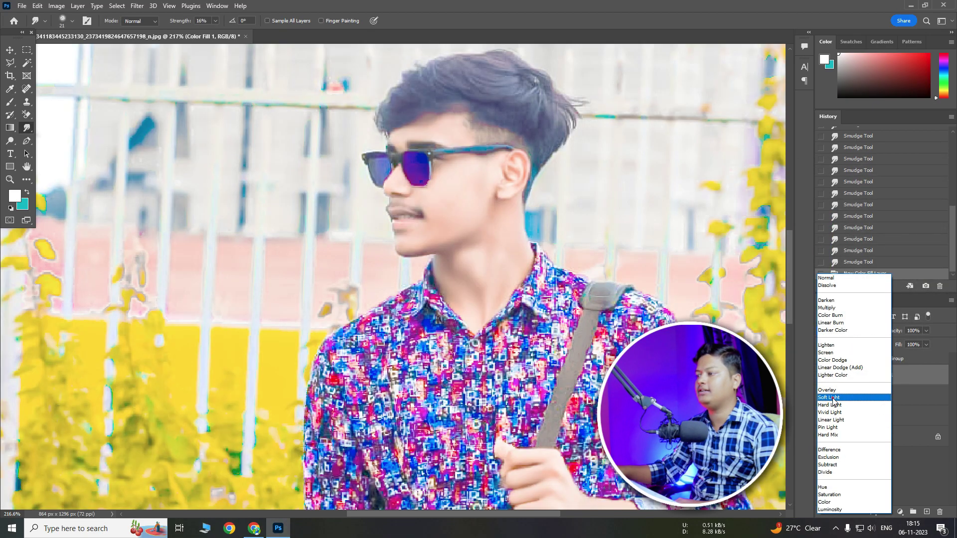
click(829, 397)
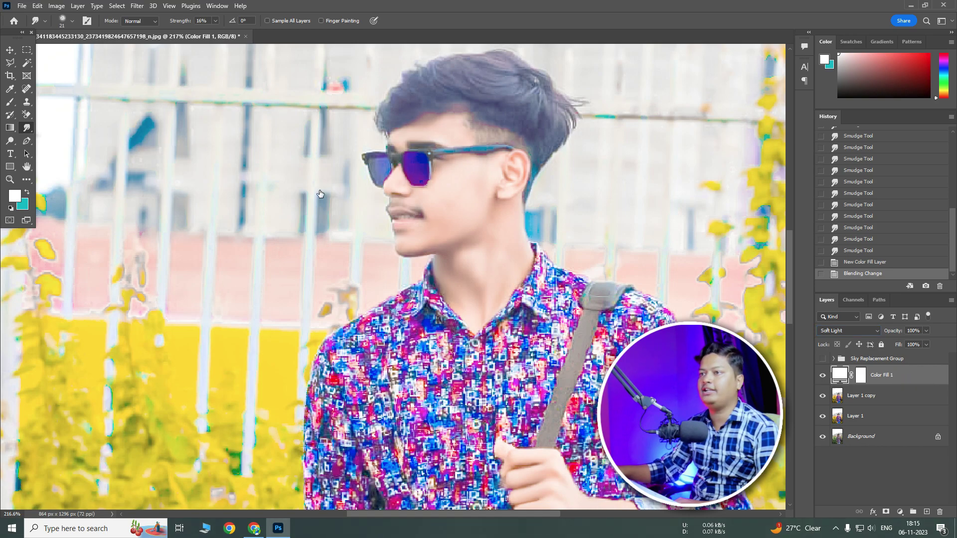
Step: Split the Underlying Layer Blend If slider at 140 so only lighter tones brighten
double_click(912, 375)
mouse_move(617, 137)
mouse_down()
mouse_move(331, 128)
mouse_move(444, 186)
mouse_up()
drag(515, 377, 581, 377)
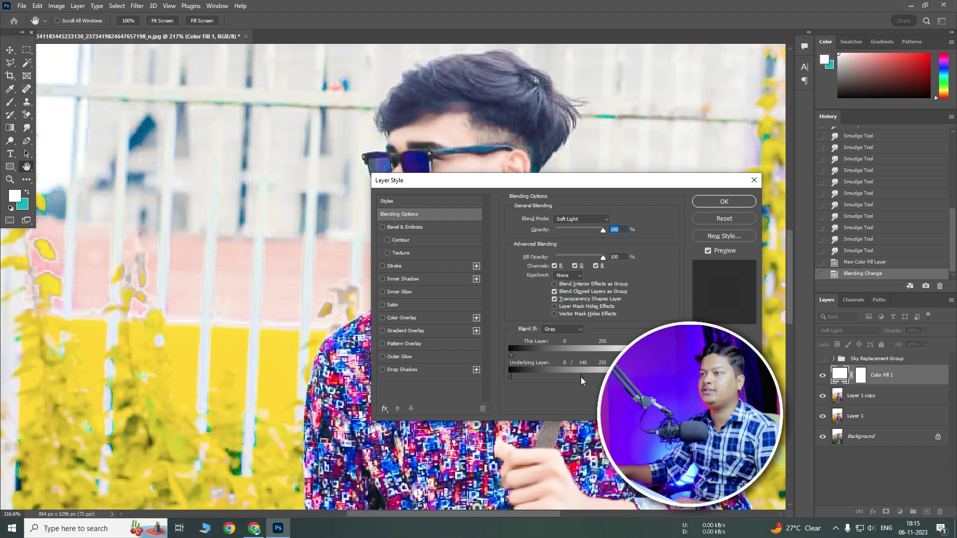
click(717, 205)
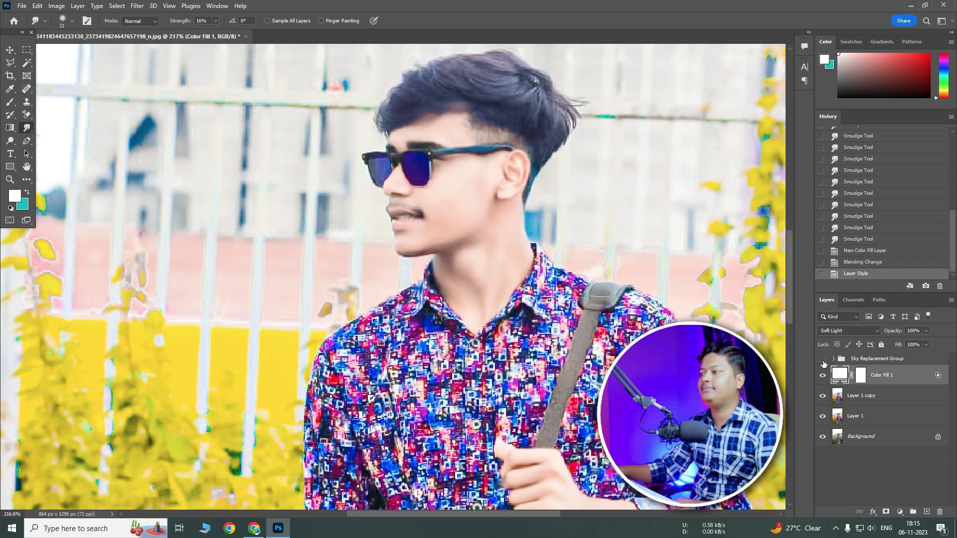
click(861, 375)
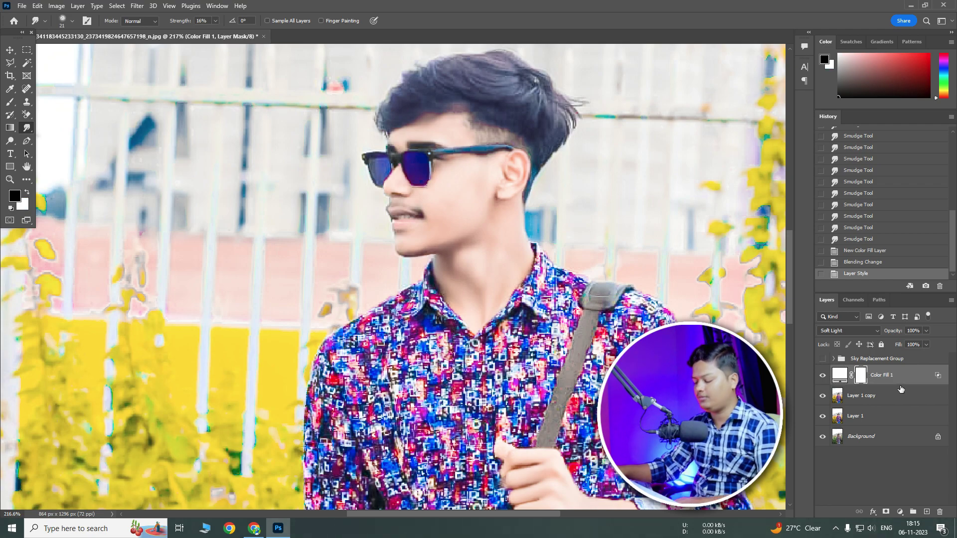
Step: Invert the fill's mask, paint it back over face and neck, and lower opacity to 84%
key(ctrl+i)
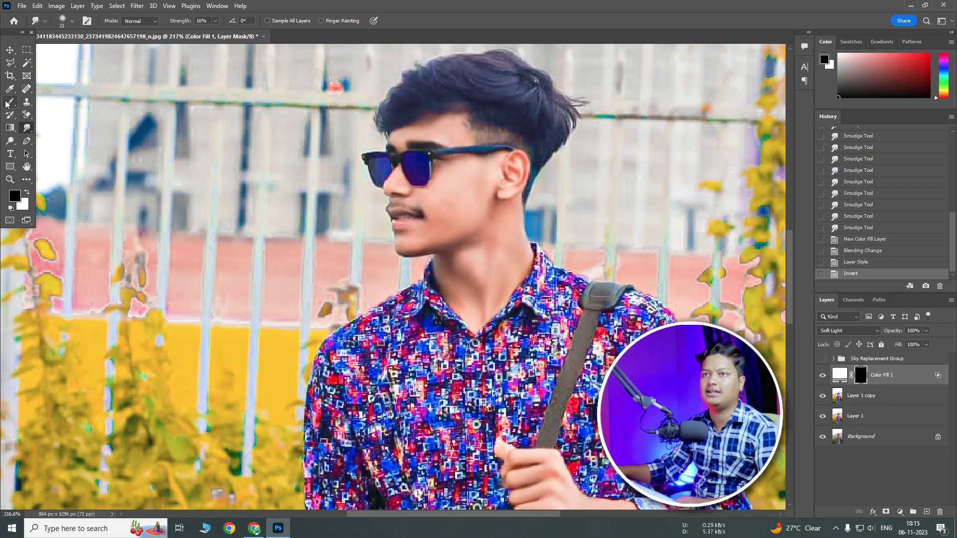
key(b)
right_click(439, 141)
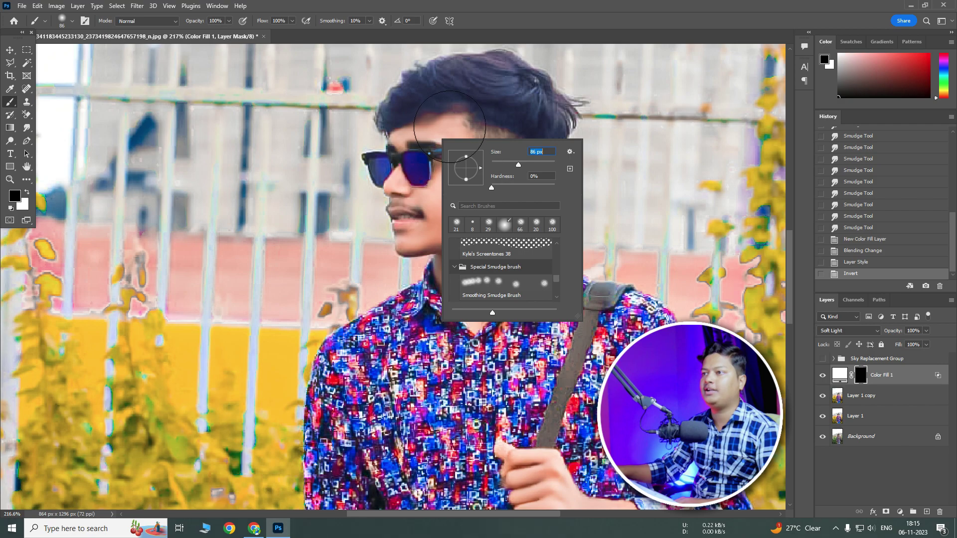
key(Return)
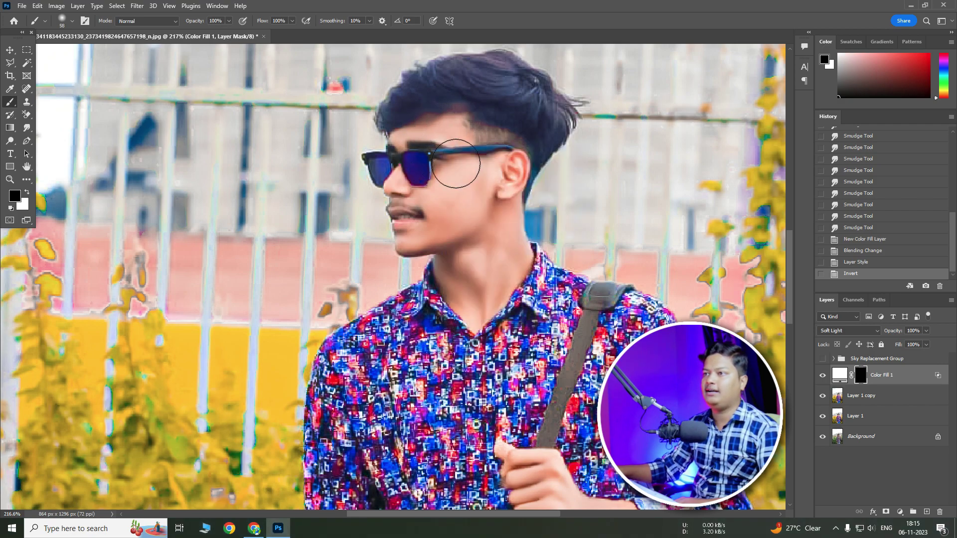
click(455, 163)
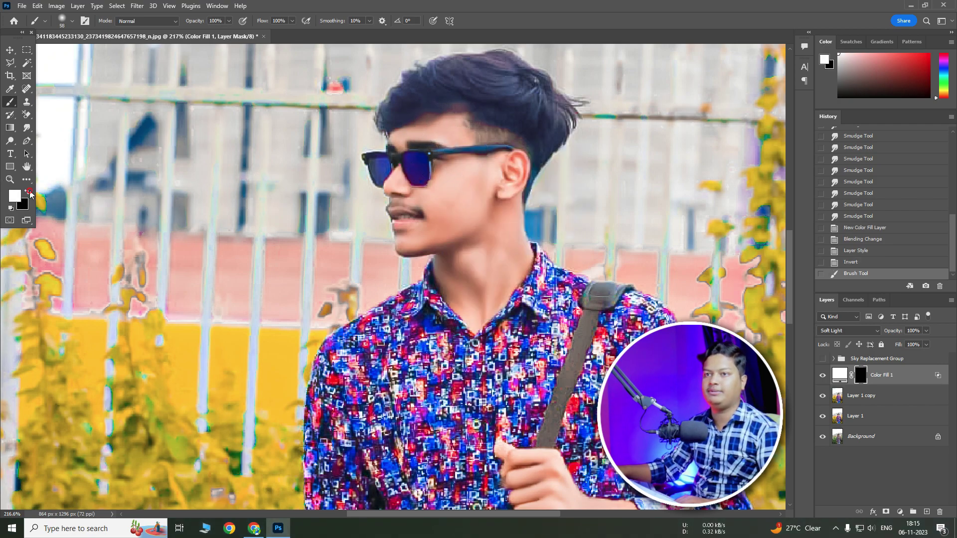
mouse_move(446, 117)
mouse_down()
mouse_move(523, 210)
mouse_move(502, 249)
mouse_move(466, 253)
mouse_up()
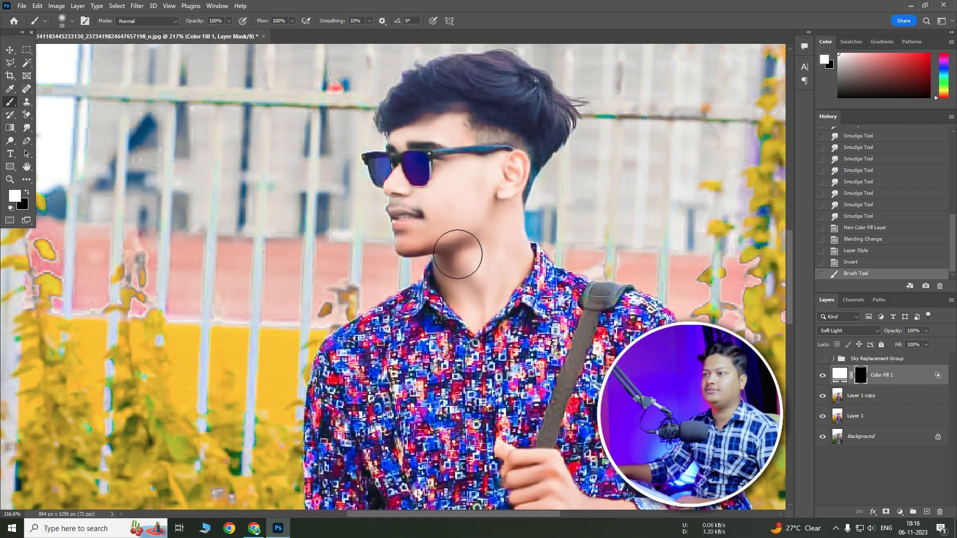
scroll(449, 249, down, 3)
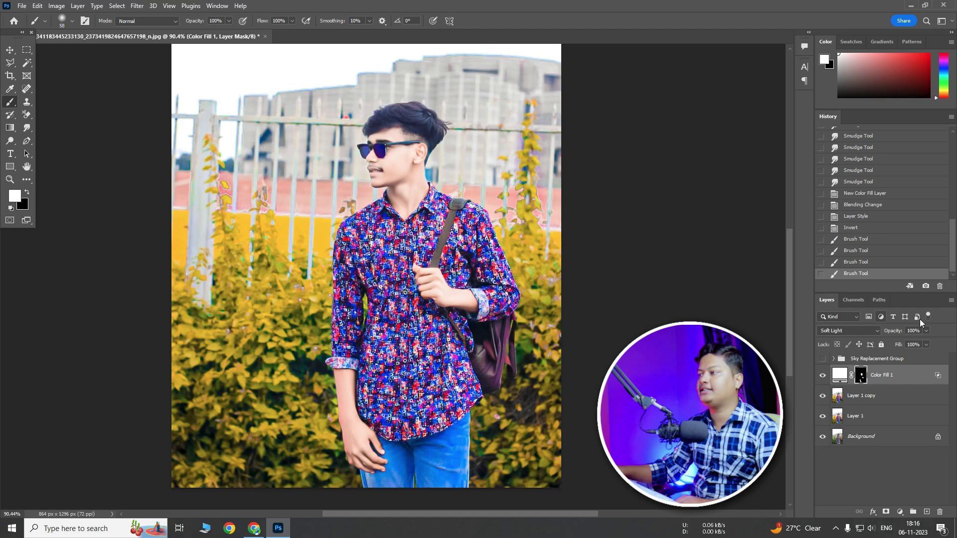
drag(909, 344, 920, 342)
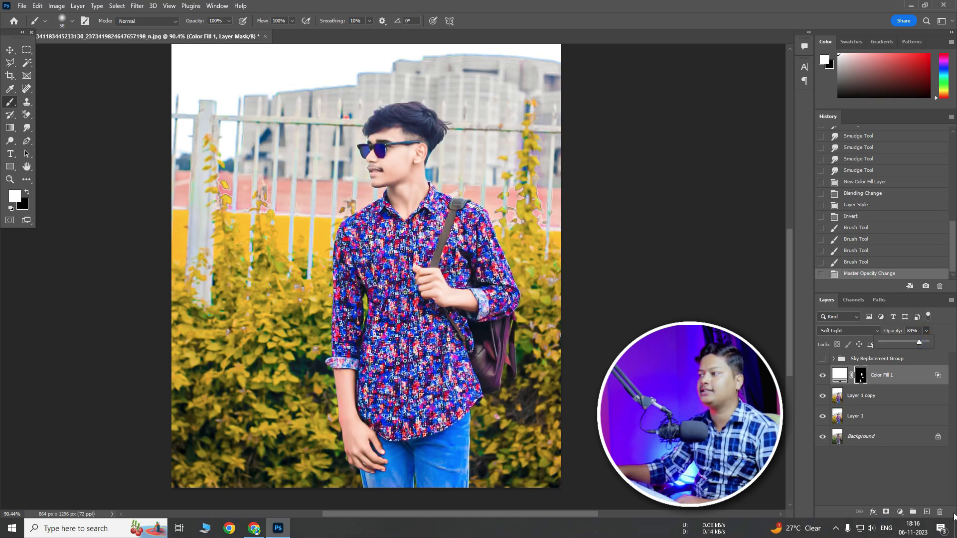
click(900, 512)
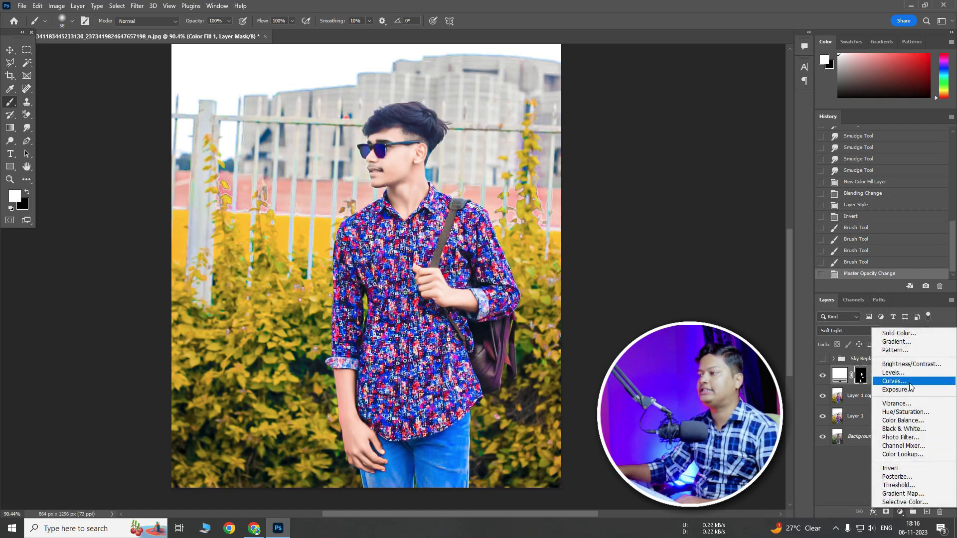
Step: Boost Reds saturation to +10 with a Hue/Saturation layer and show the Sky Replacement Group again
click(906, 412)
click(125, 229)
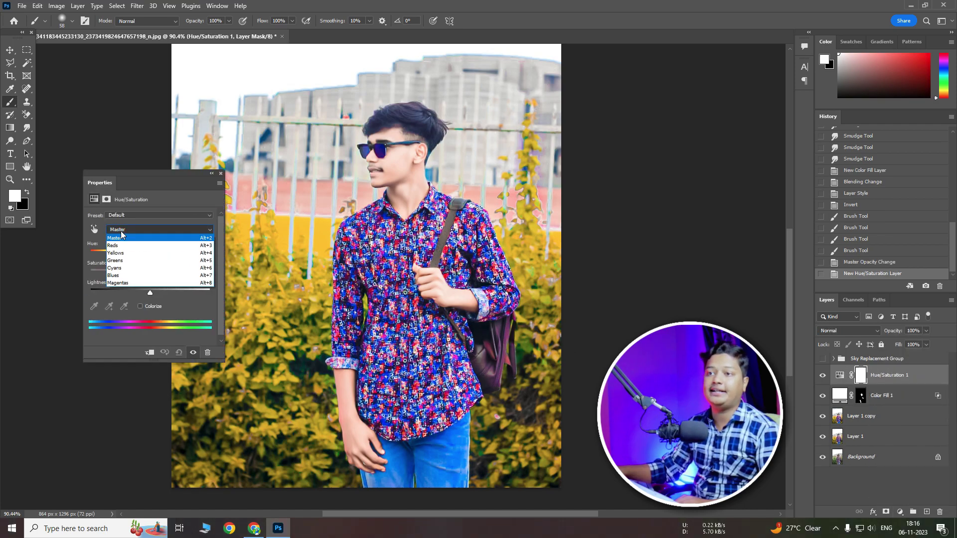
click(128, 249)
drag(151, 274, 156, 270)
click(221, 174)
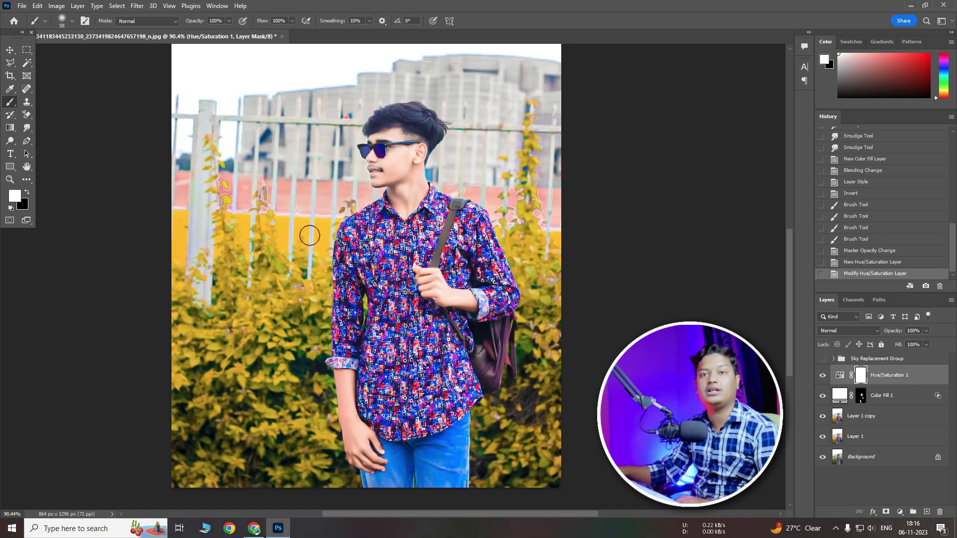
mouse_move(479, 185)
mouse_down()
mouse_move(442, 238)
mouse_move(451, 215)
mouse_up()
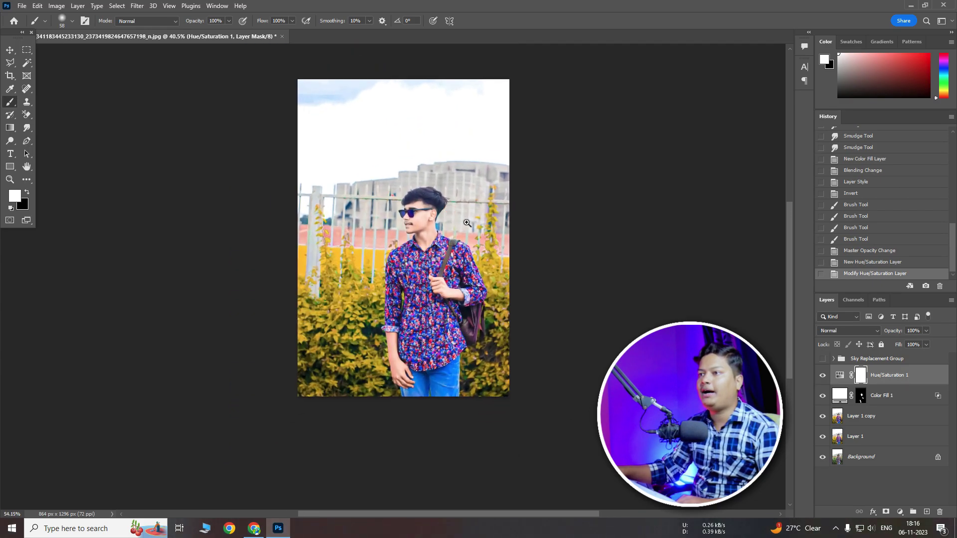
click(822, 359)
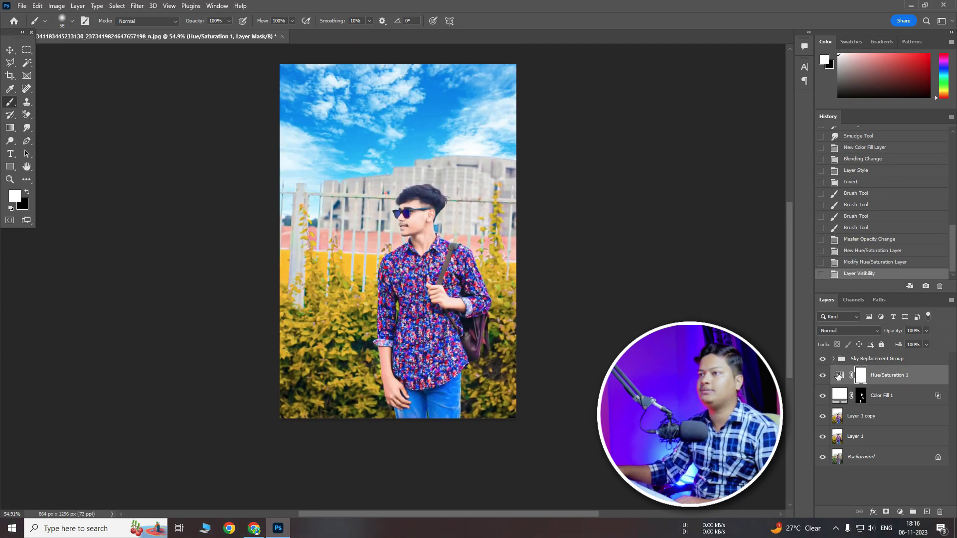
Step: Group all edit layers into Group 1, duplicate it, and merge the copy into one layer
click(912, 359)
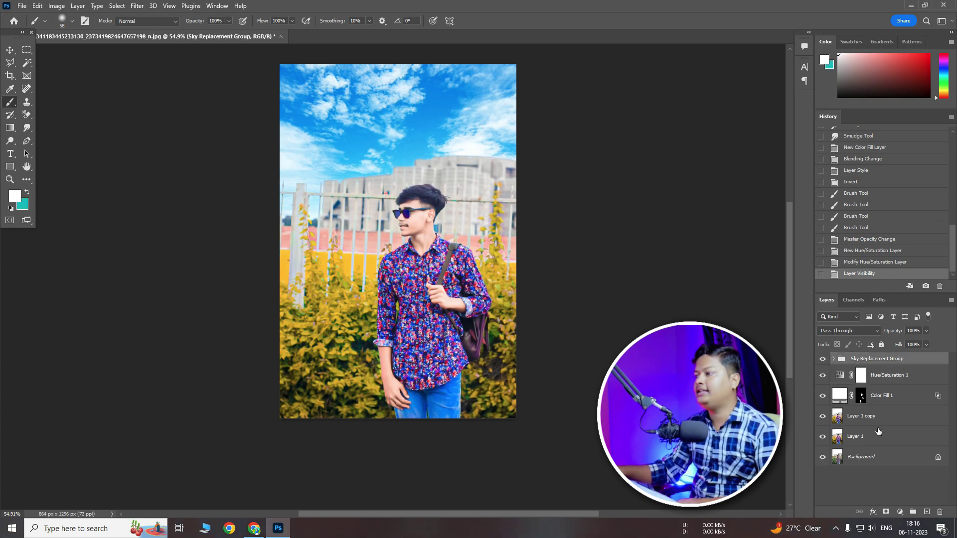
shift+click(921, 433)
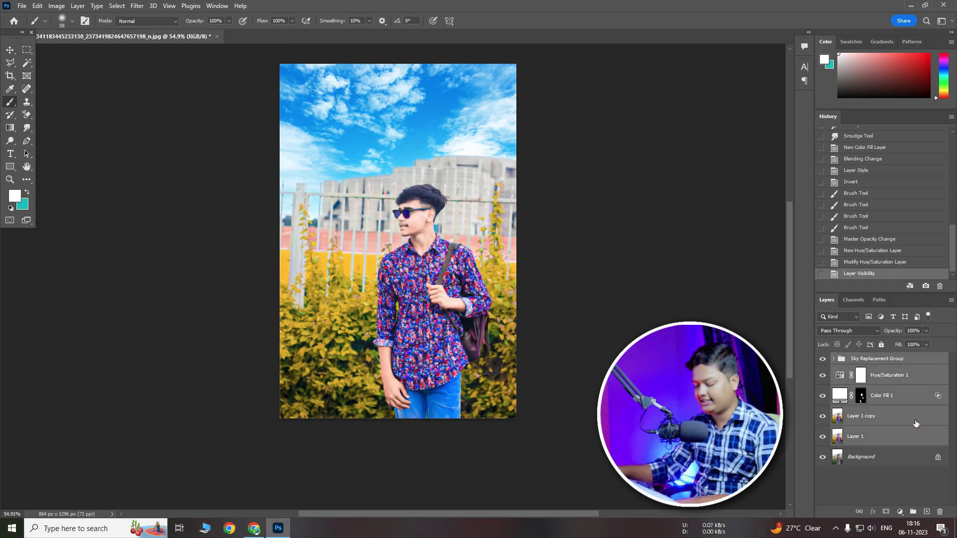
key(ctrl+g)
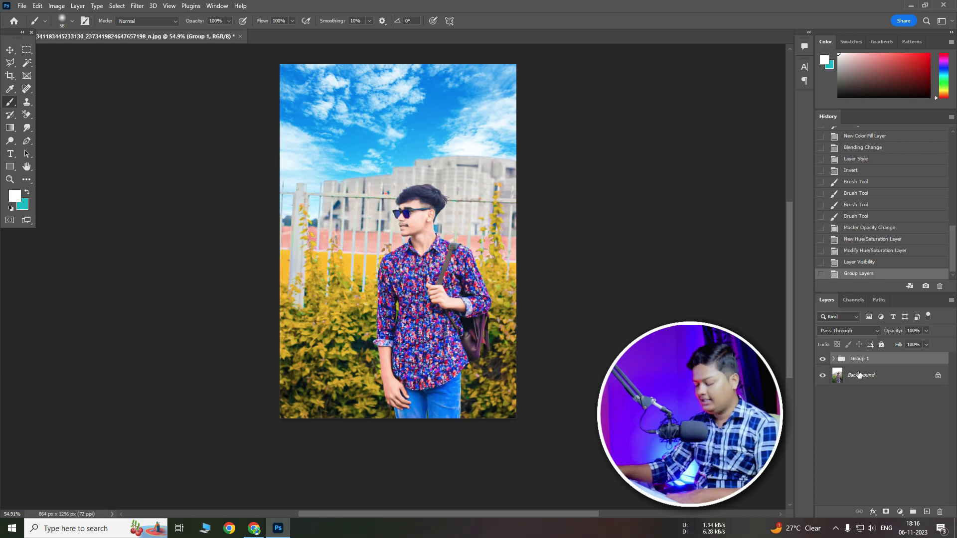
key(ctrl+j)
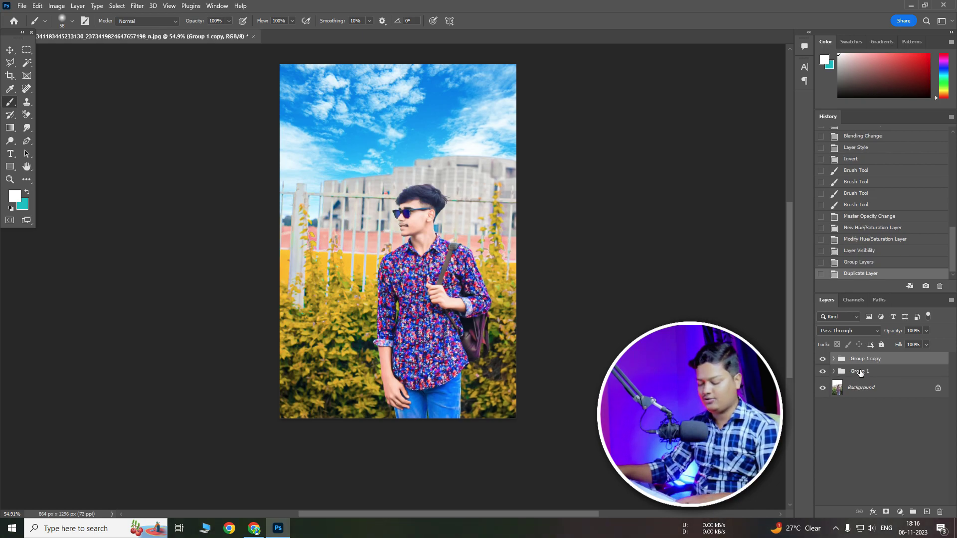
key(ctrl+e)
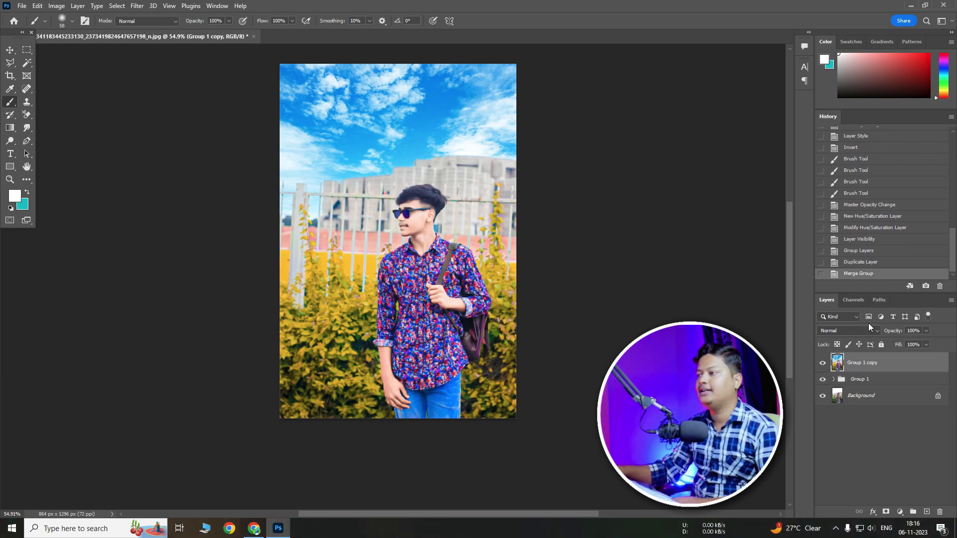
click(21, 6)
click(32, 24)
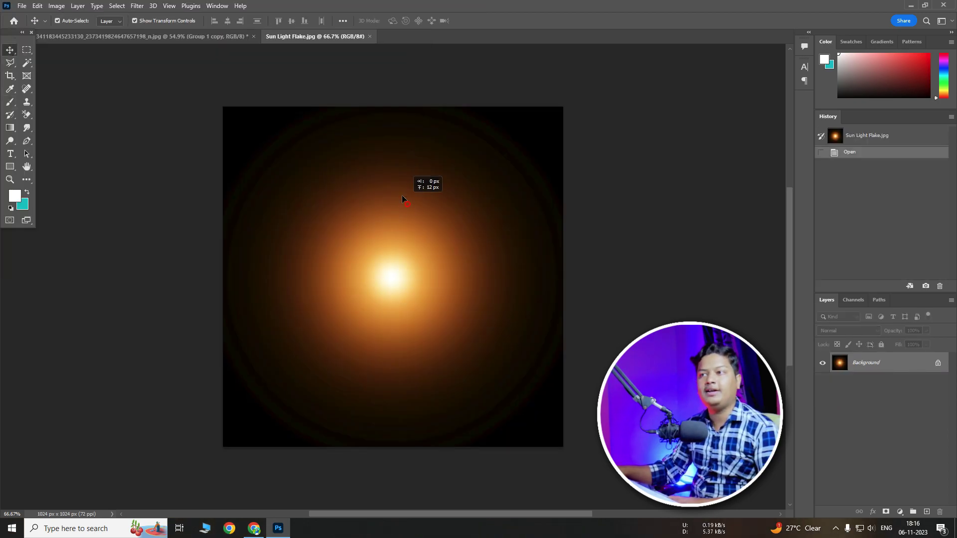
Step: Add the sun flare to the portrait as Layer 2 in Screen mode, placed left of the boy's head
mouse_move(402, 196)
mouse_down()
mouse_move(397, 236)
mouse_move(366, 199)
mouse_up()
click(848, 331)
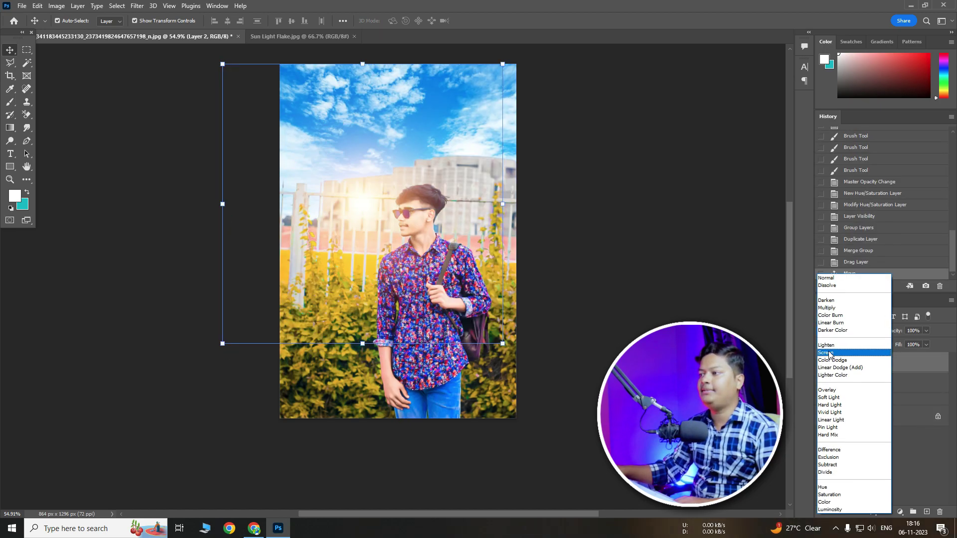
click(829, 354)
mouse_move(355, 214)
mouse_down()
mouse_move(324, 191)
mouse_move(297, 254)
mouse_up()
scroll(449, 252, up, 5)
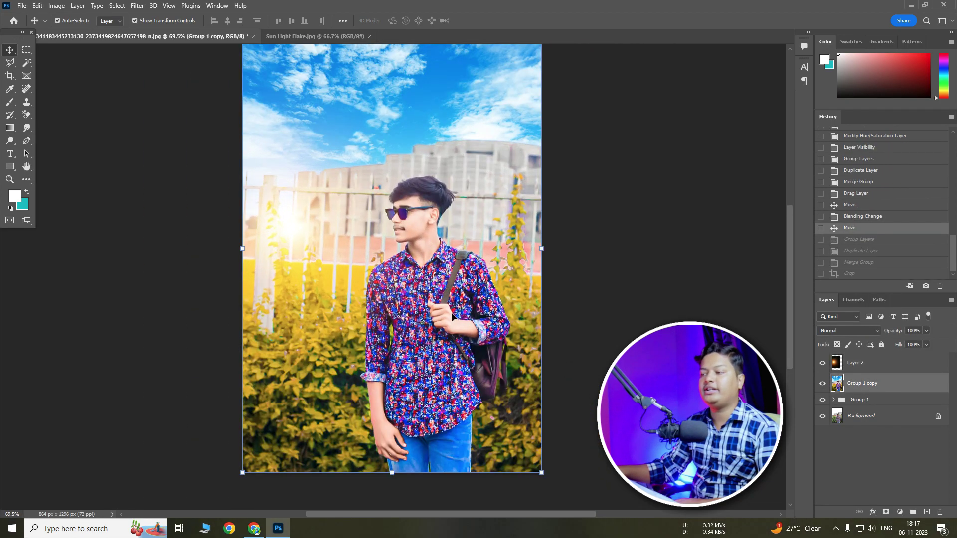
Step: Select the boy with Select Subject and copy him onto his own Layer 3
click(116, 5)
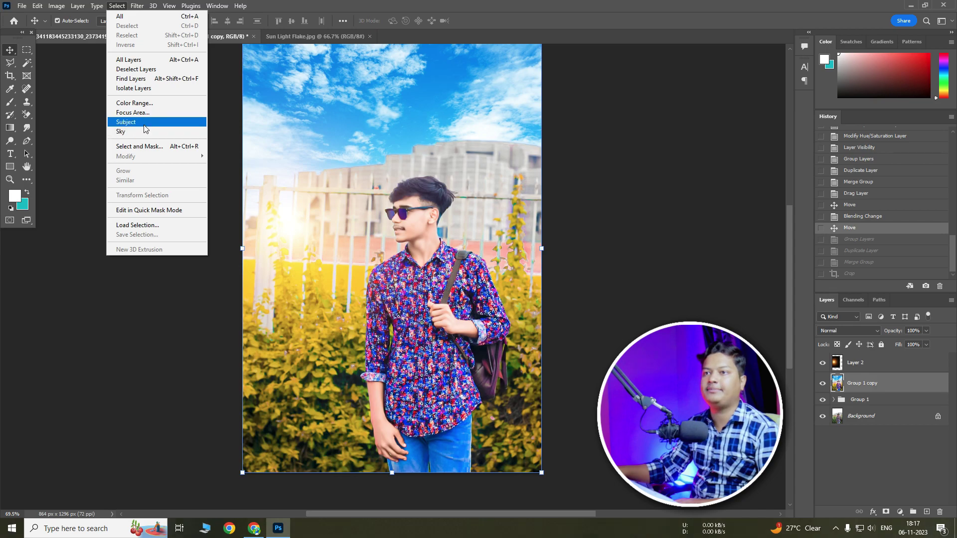
click(144, 126)
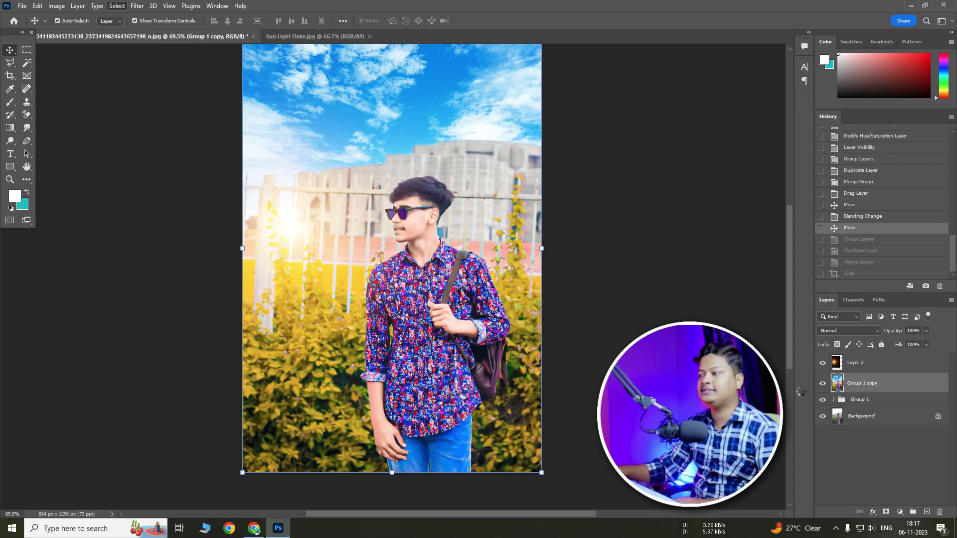
key(ctrl+j)
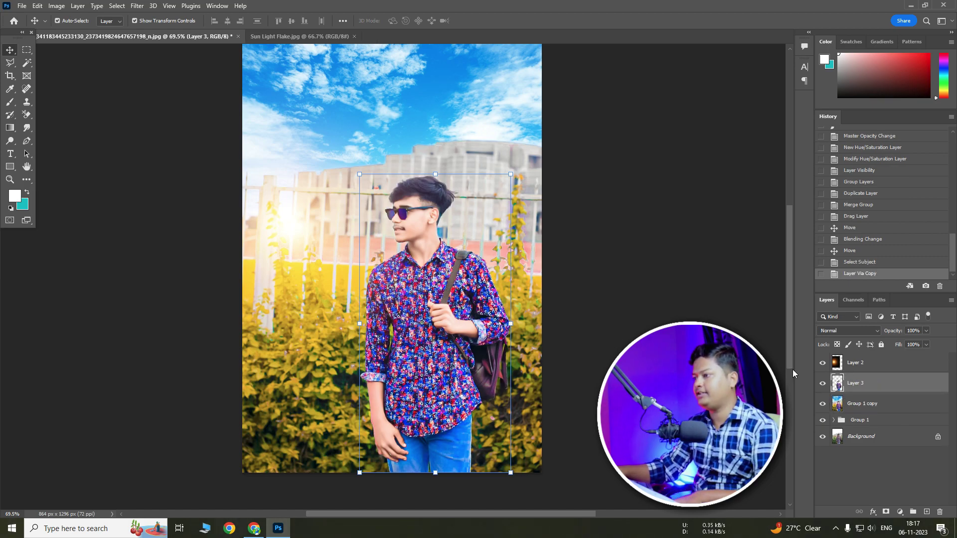
Step: Toggle layer visibility to compare the edits, leaving the boy cutout hidden and the merged graded layer selected
click(823, 382)
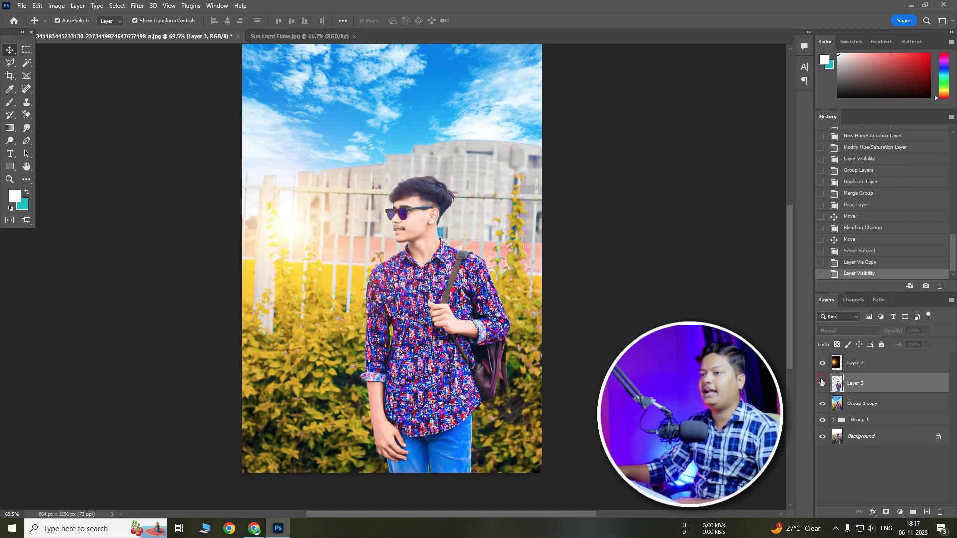
click(823, 404)
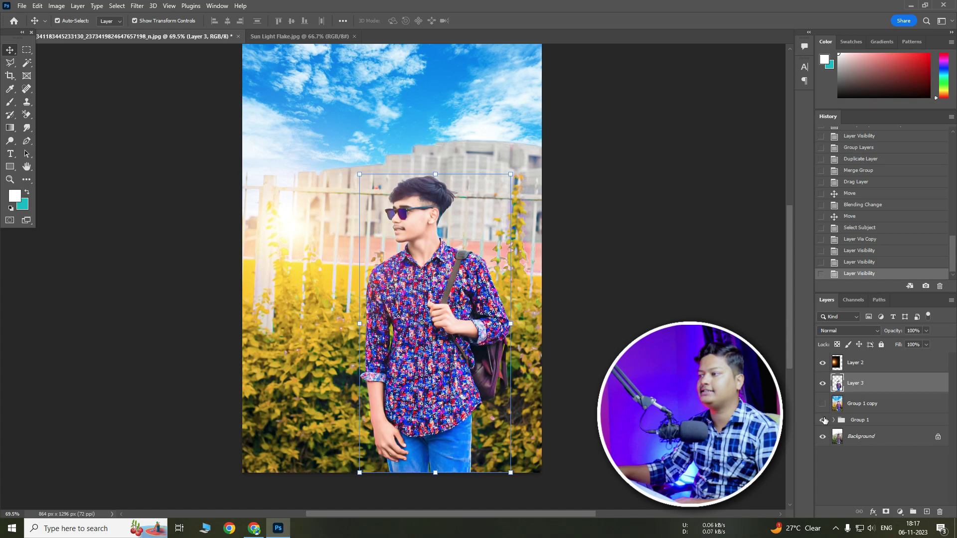
click(823, 420)
click(822, 384)
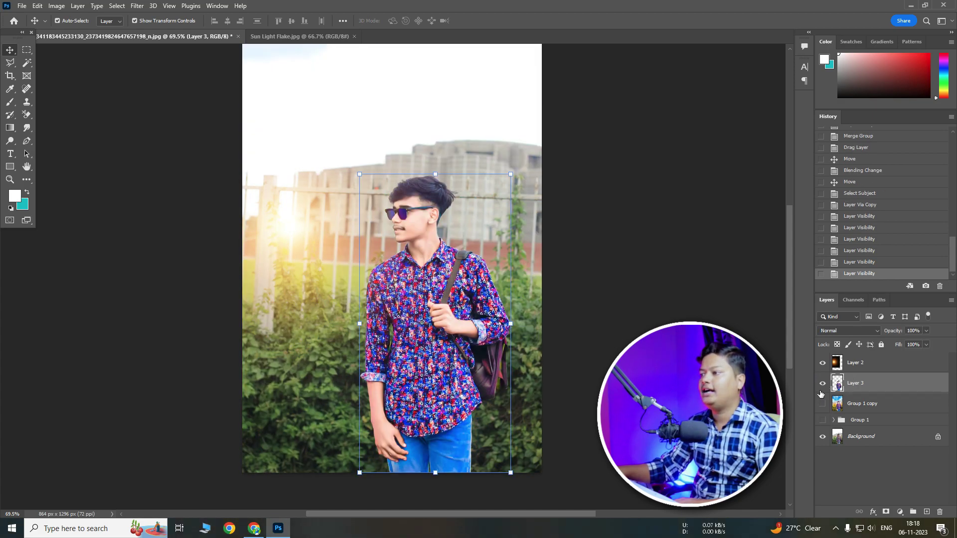
click(823, 420)
click(823, 404)
click(900, 402)
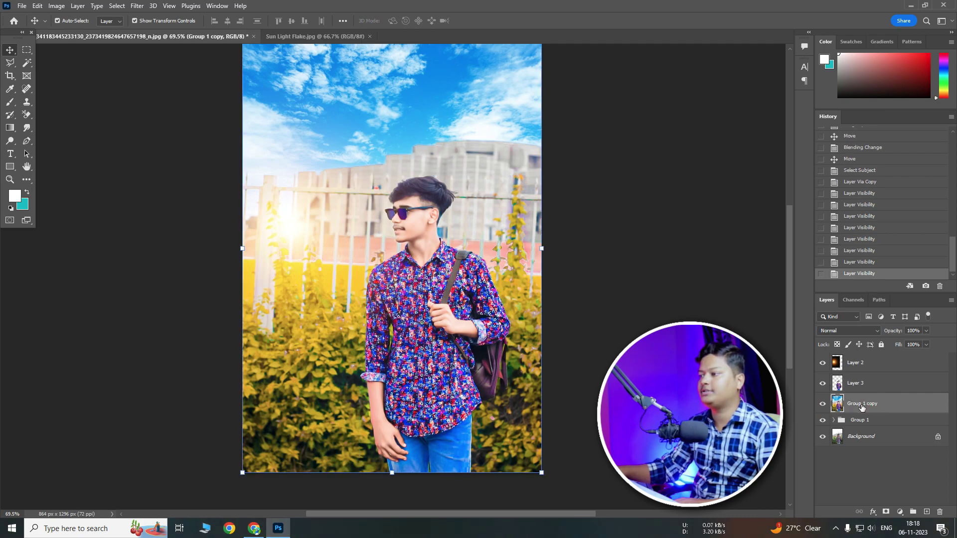
Step: Duplicate the merged graded layer and select the boy's outline, expanded by 10 pixels
key(ctrl+j)
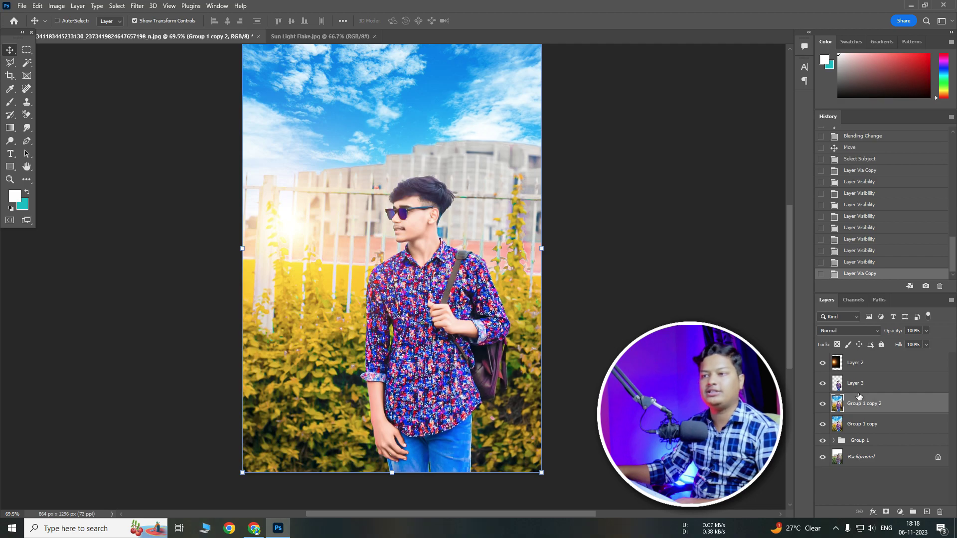
ctrl+click(841, 383)
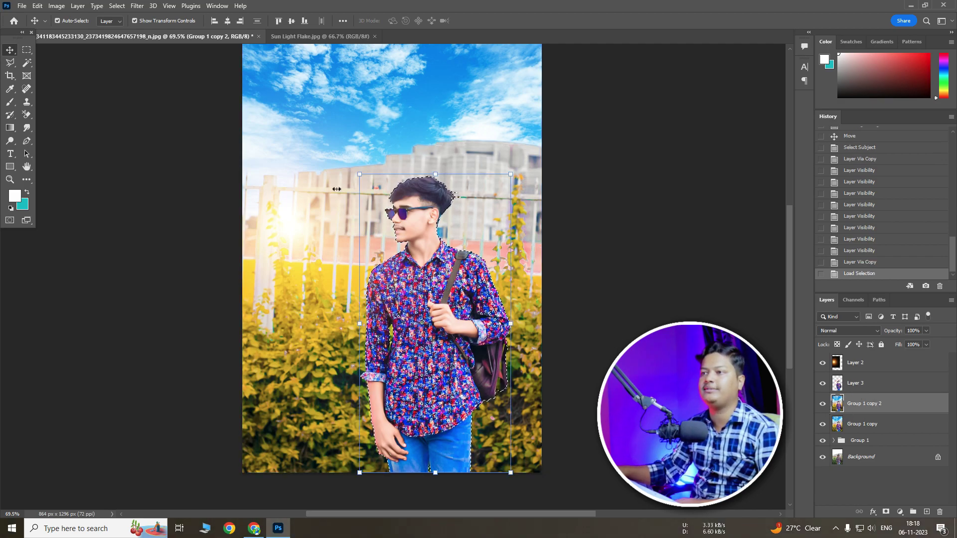
click(117, 6)
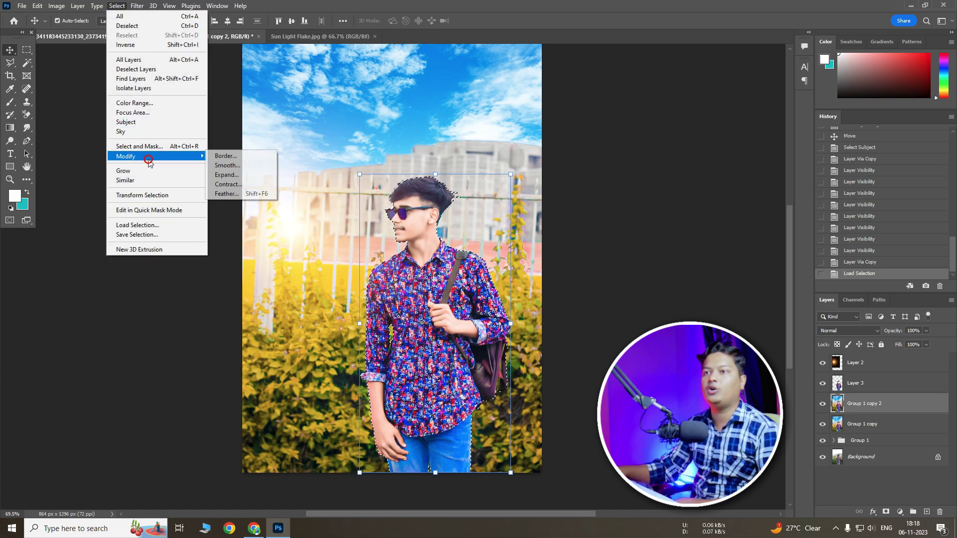
click(234, 175)
click(525, 164)
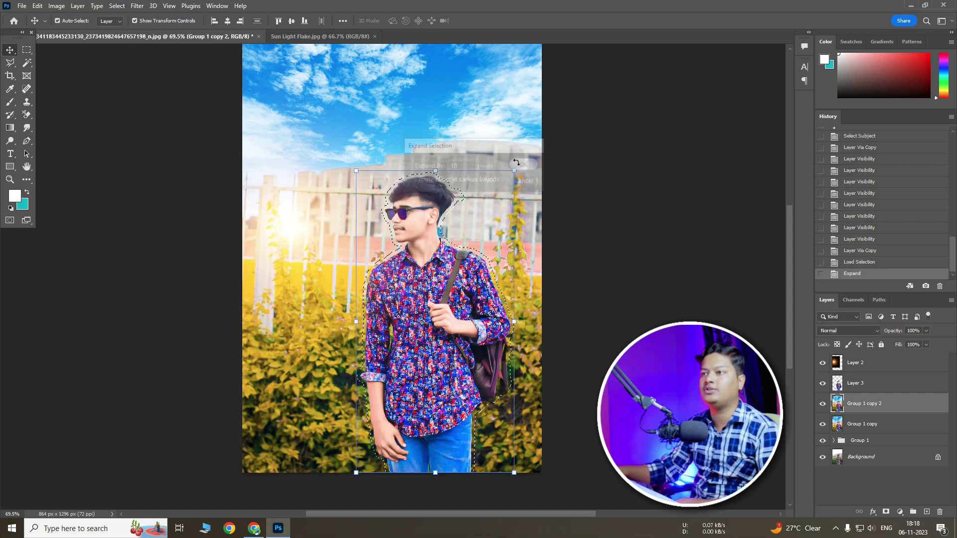
Step: Content-Aware Fill the selection to remove the boy, then deselect
click(37, 5)
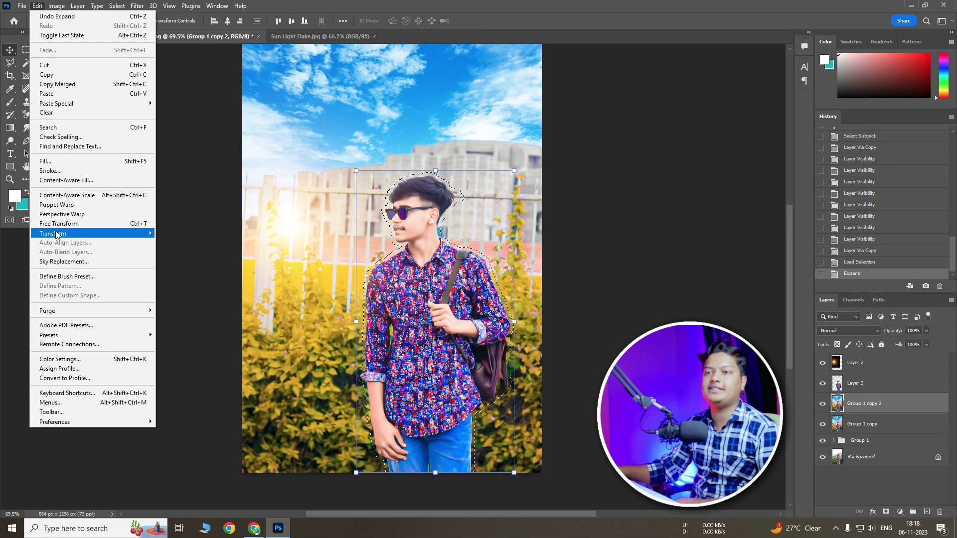
click(66, 180)
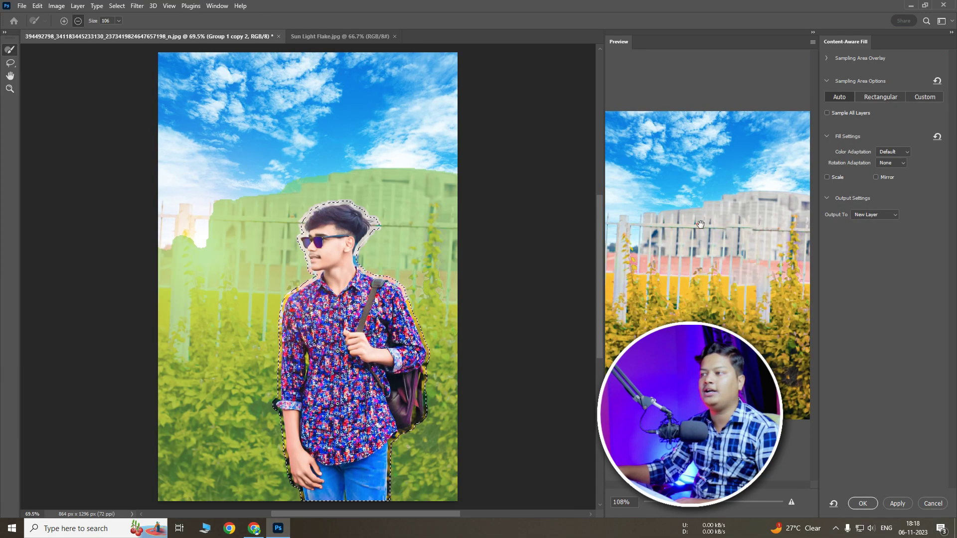
click(860, 504)
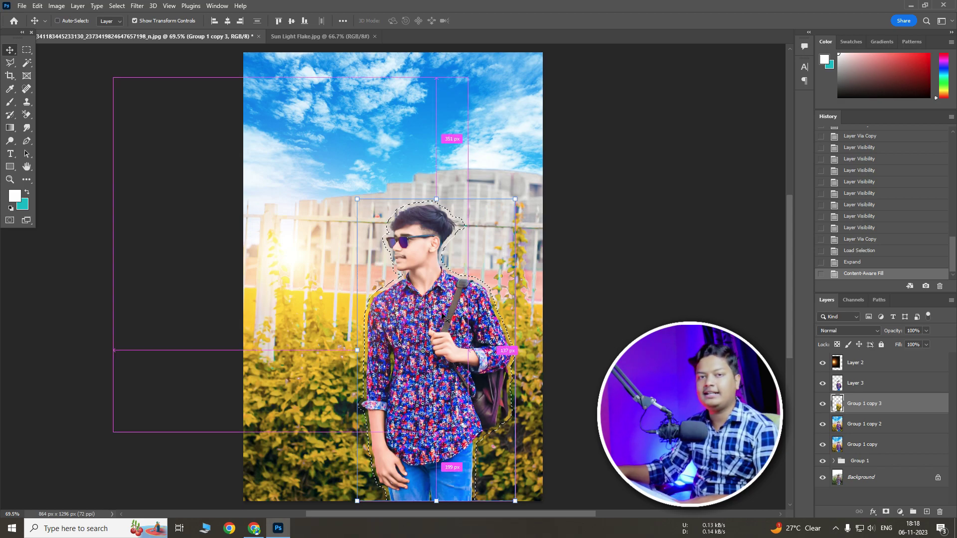
key(ctrl+d)
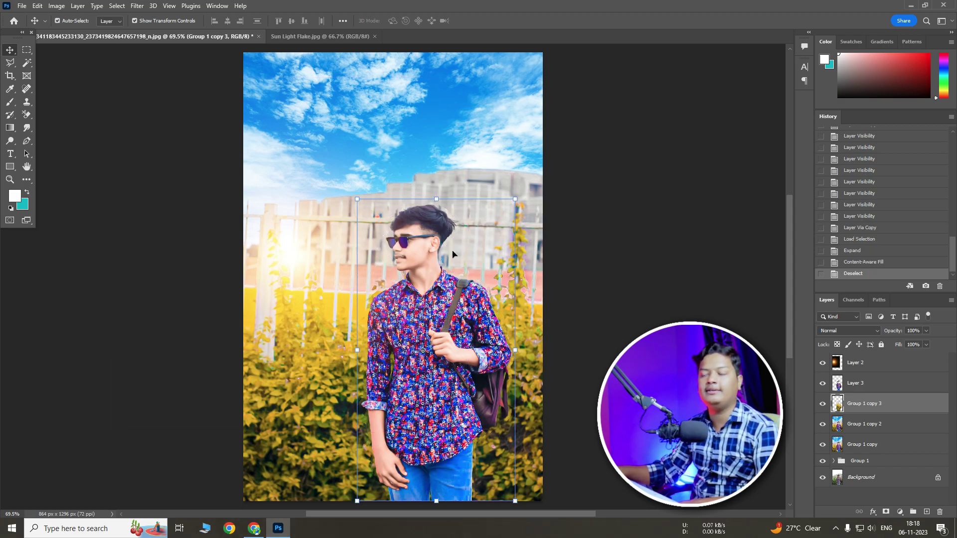
Step: Merge the filled layer with its source copy and start a Tilt-Shift blur
shift+click(876, 426)
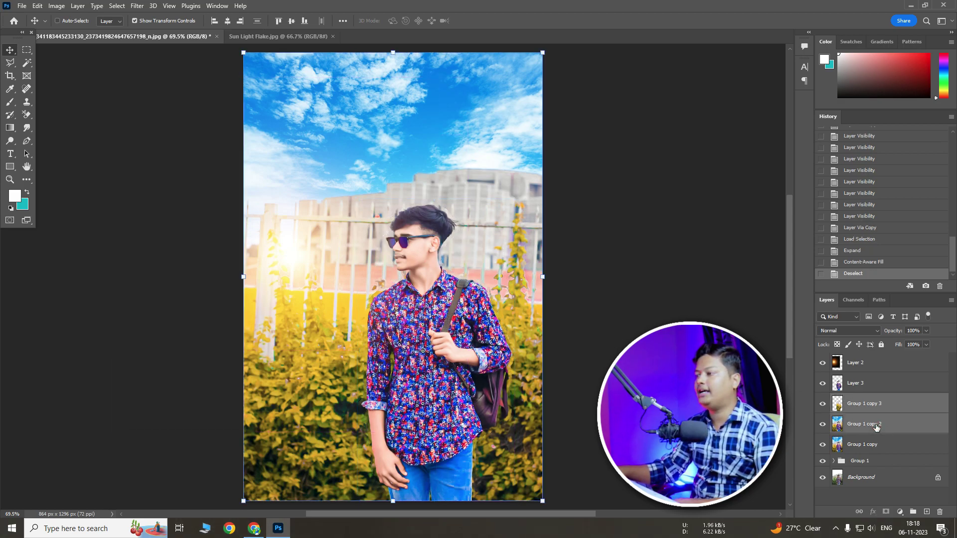
key(ctrl+e)
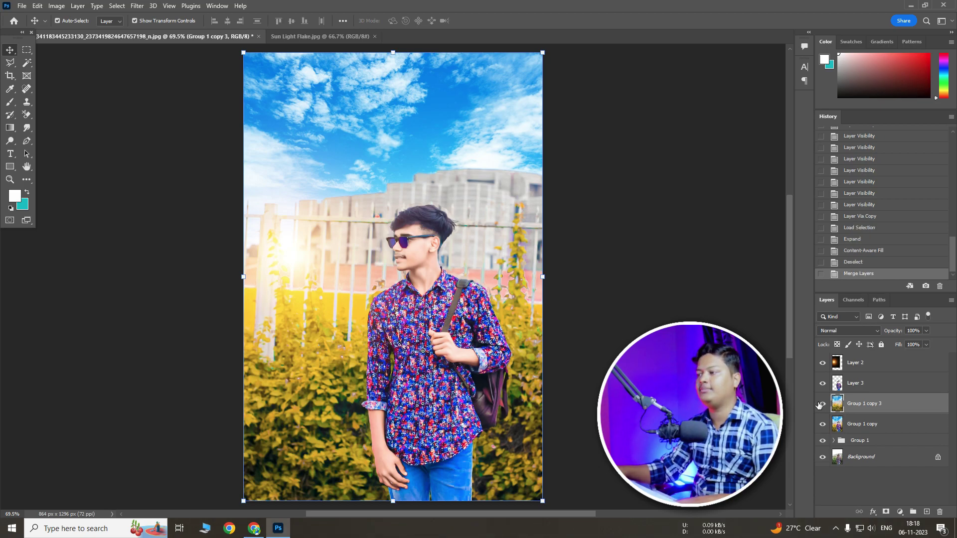
click(137, 5)
mouse_move(153, 143)
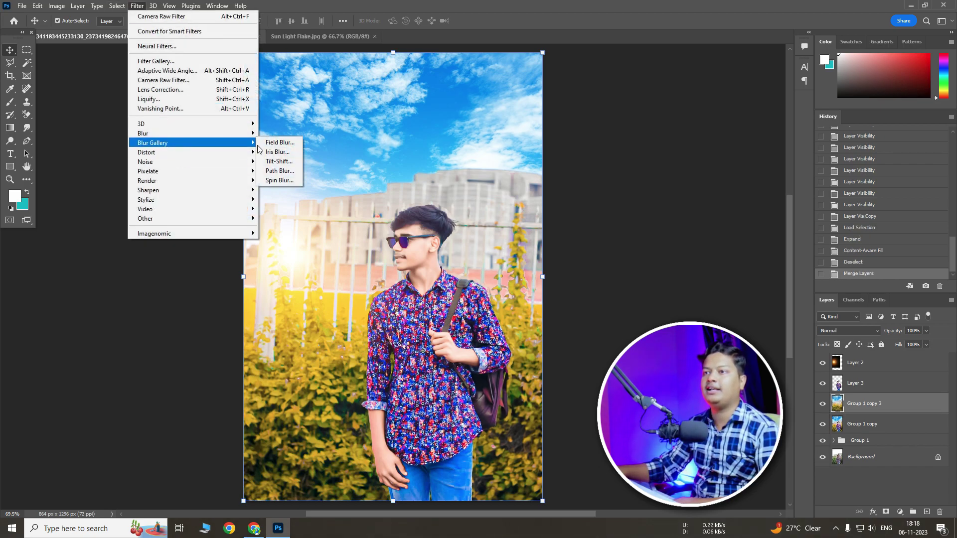
click(277, 161)
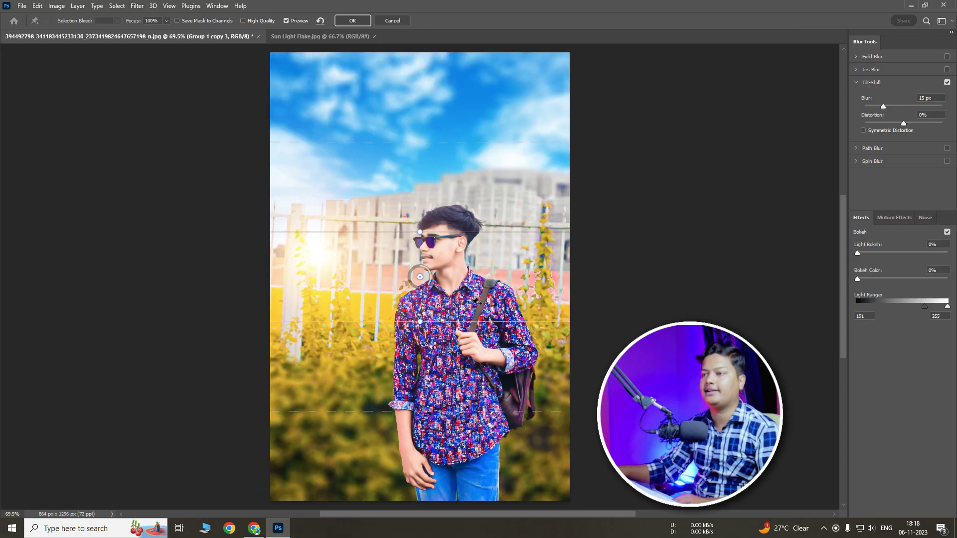
Step: Lower the sharp focus band onto the boy, raise the lower transition line, and apply the blur
drag(420, 278, 450, 437)
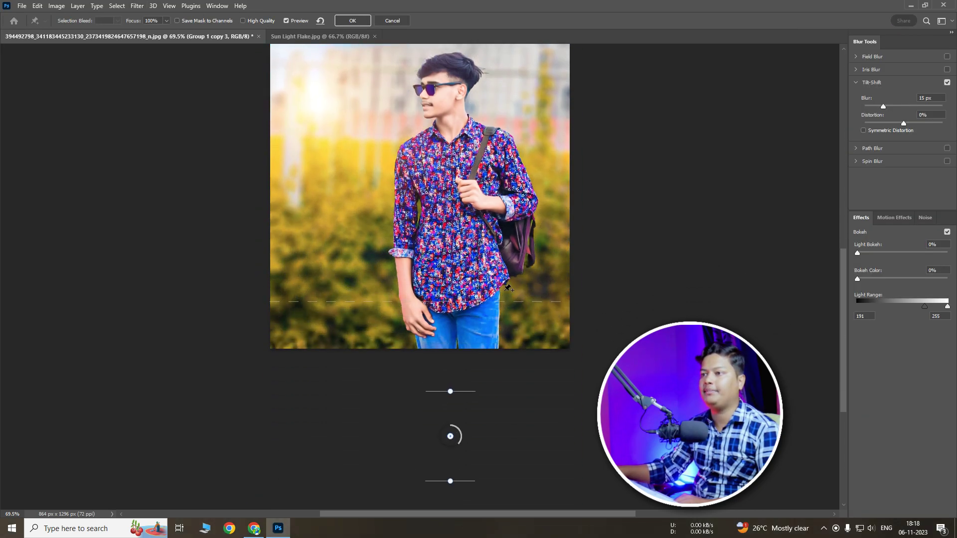
drag(502, 300, 499, 181)
scroll(512, 297, down, 5)
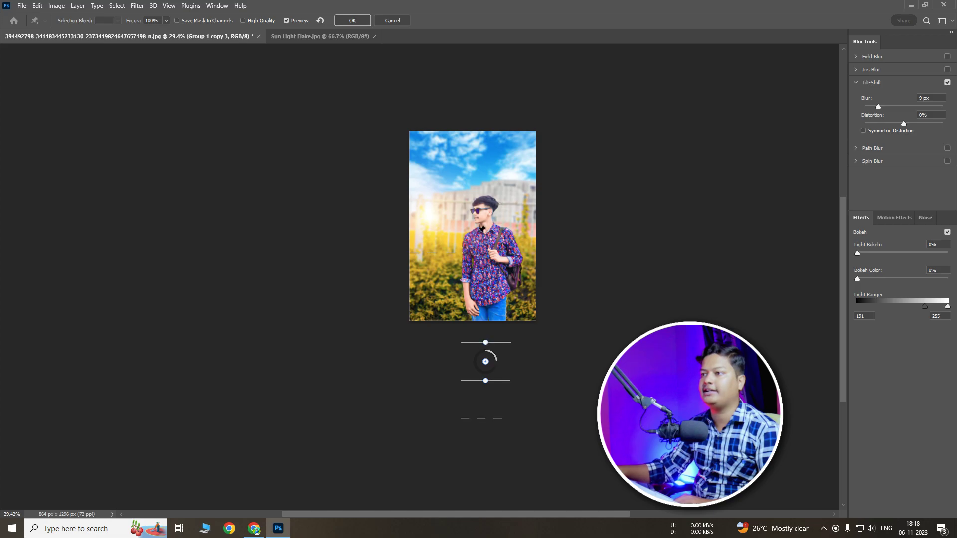
click(353, 22)
scroll(461, 315, up, 6)
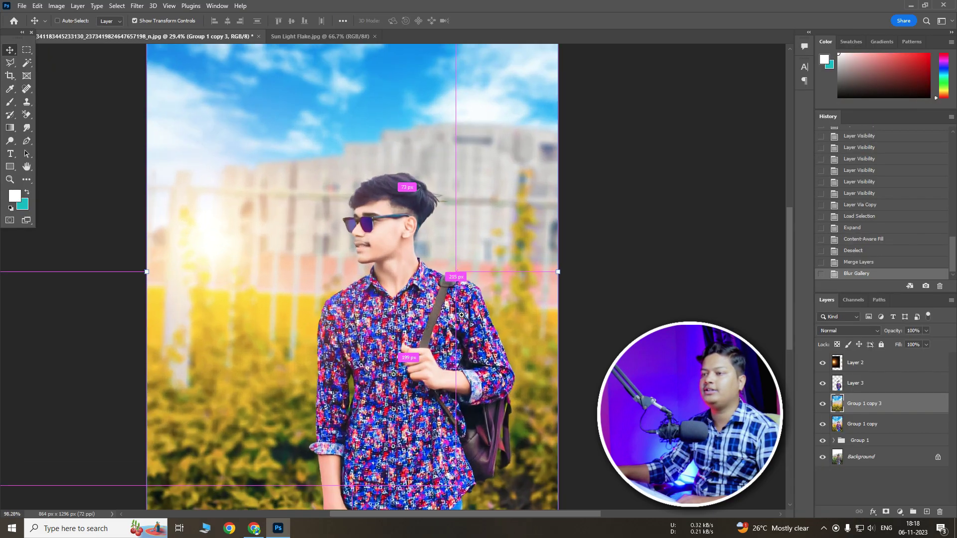
scroll(461, 316, down, 2)
scroll(455, 263, down, 1)
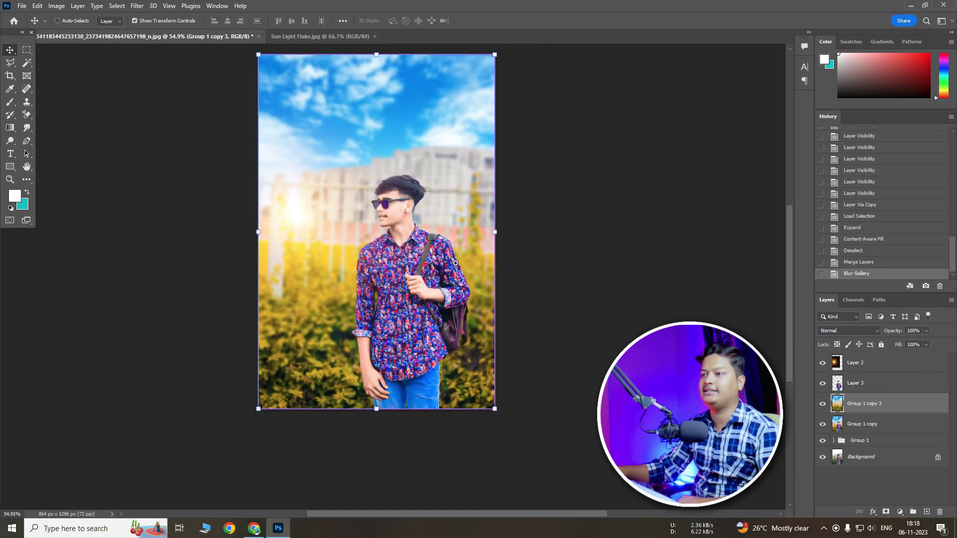
scroll(455, 263, down, 1)
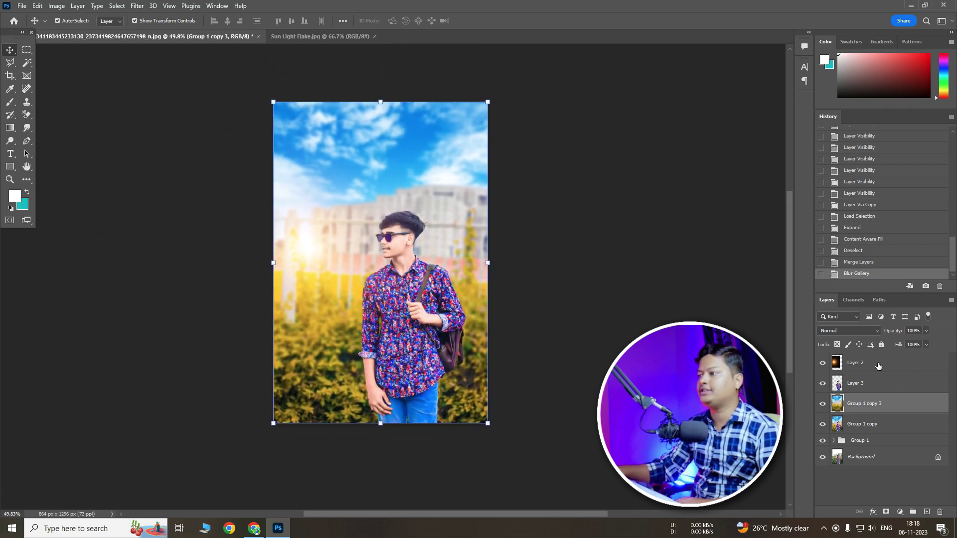
Step: Group Layer 2 through Group 1 as Group 2 and create a merged copy above it
click(878, 366)
shift+click(892, 441)
key(ctrl+g)
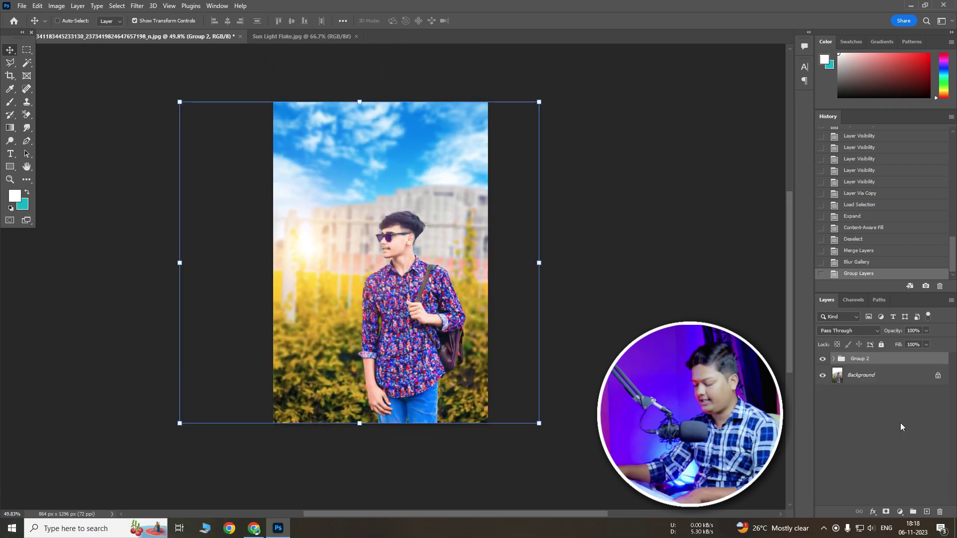
key(ctrl+alt+e)
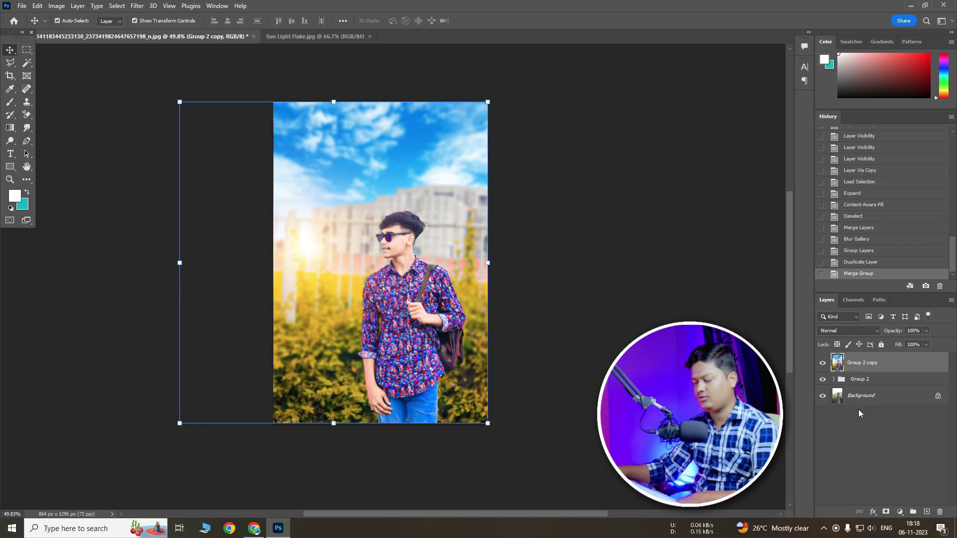
Step: Crop the canvas to its edges, then close the Filter menu without applying anything
click(8, 78)
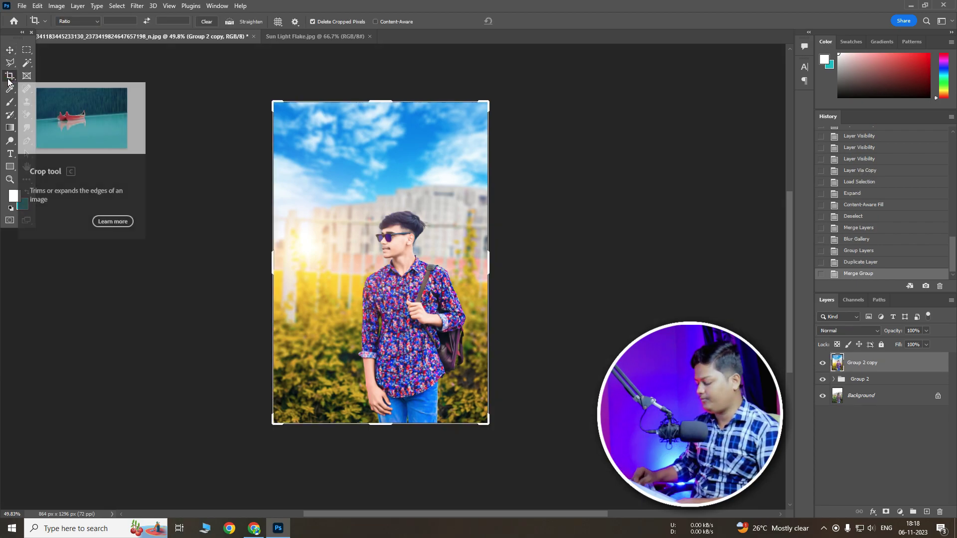
key(Return)
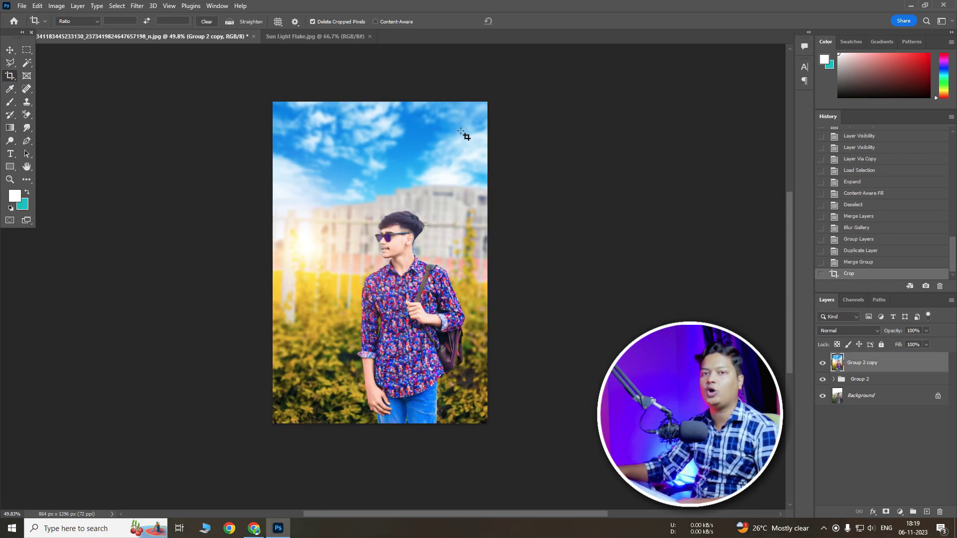
click(137, 6)
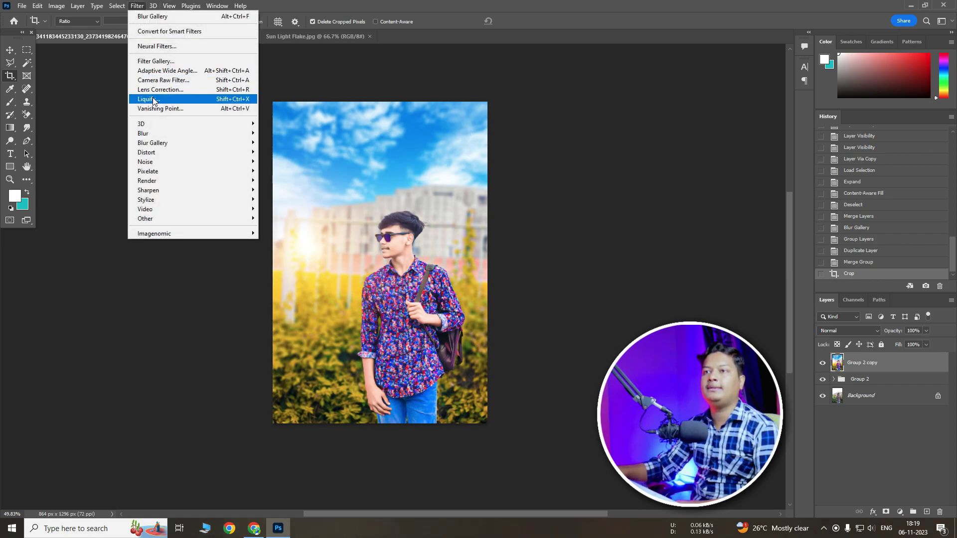
click(311, 130)
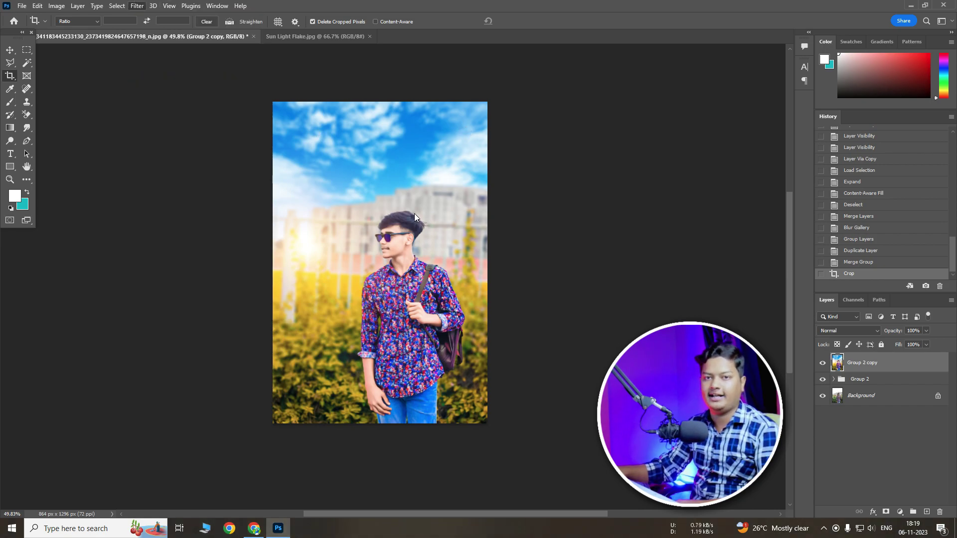
Step: In Camera Raw, review Curve, Detail and Color Mixer, and tint the highlights blue
key(ctrl+shift+a)
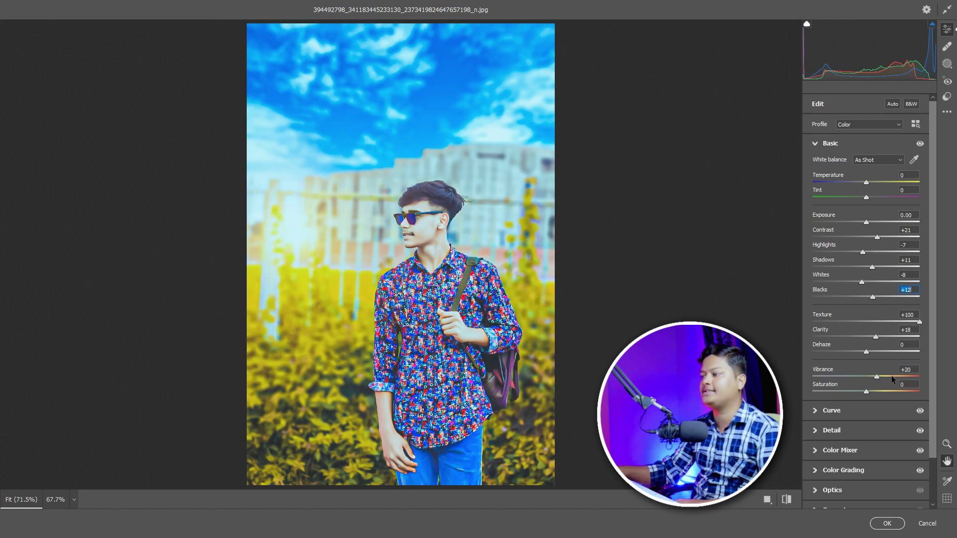
click(832, 415)
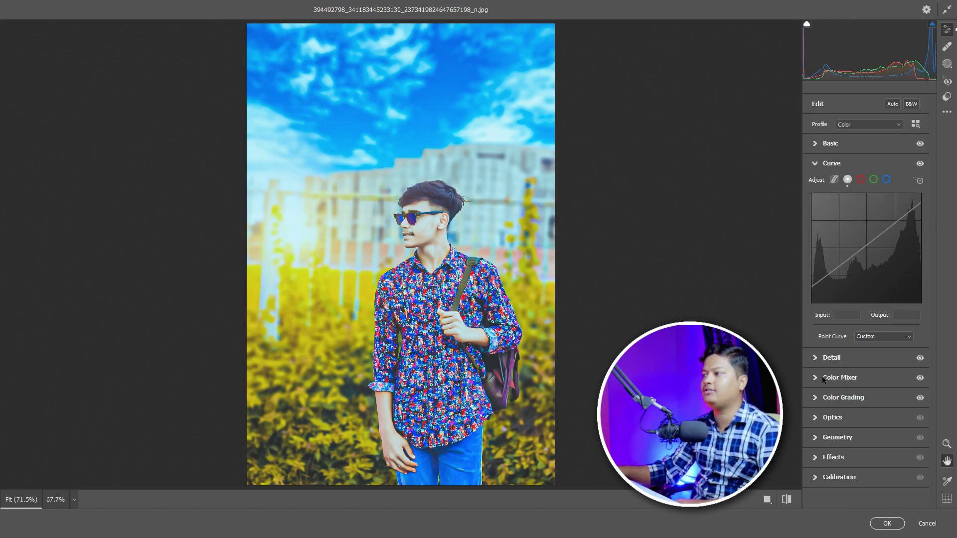
click(841, 357)
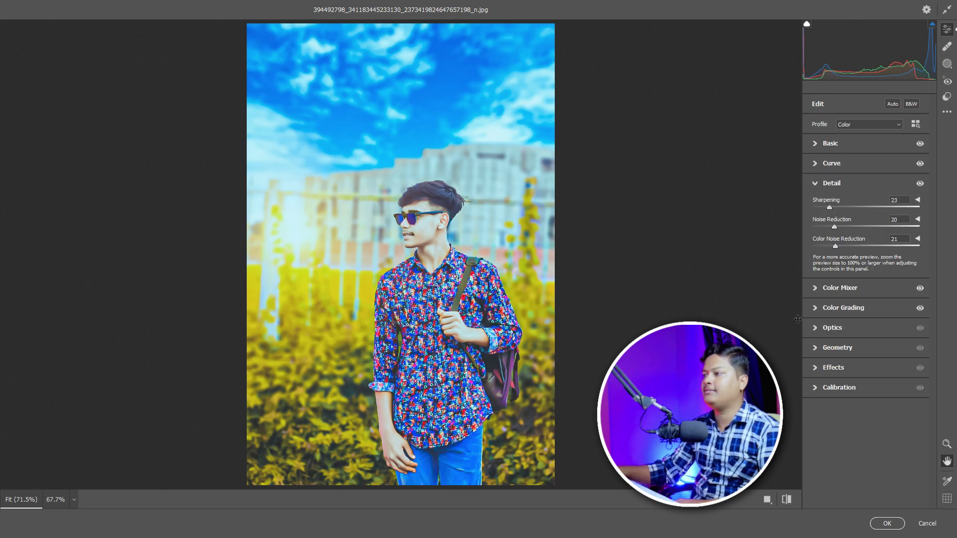
click(840, 288)
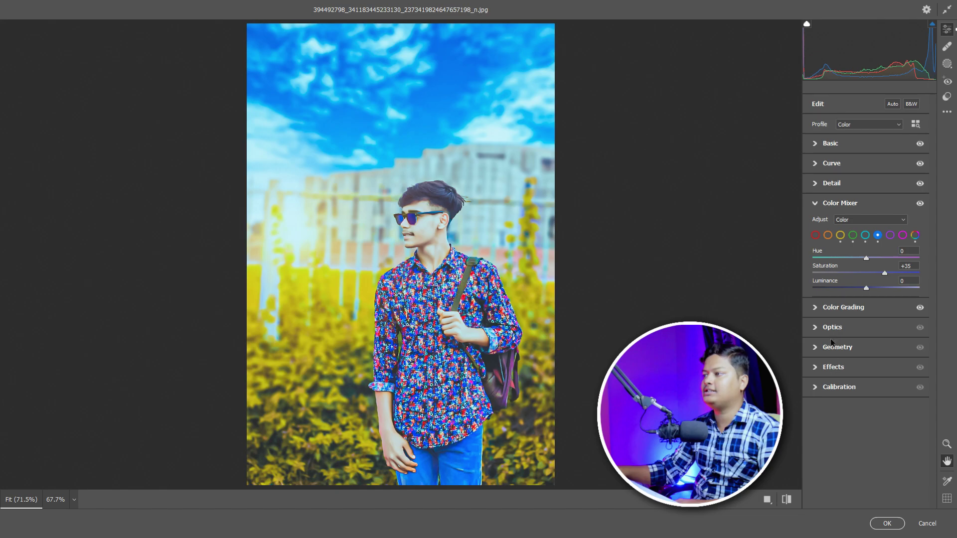
click(838, 308)
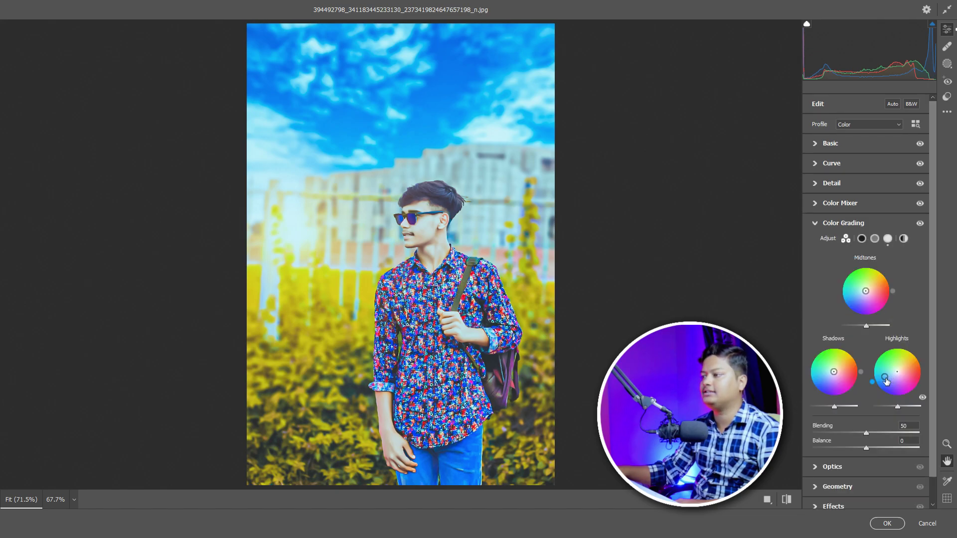
drag(887, 382, 887, 375)
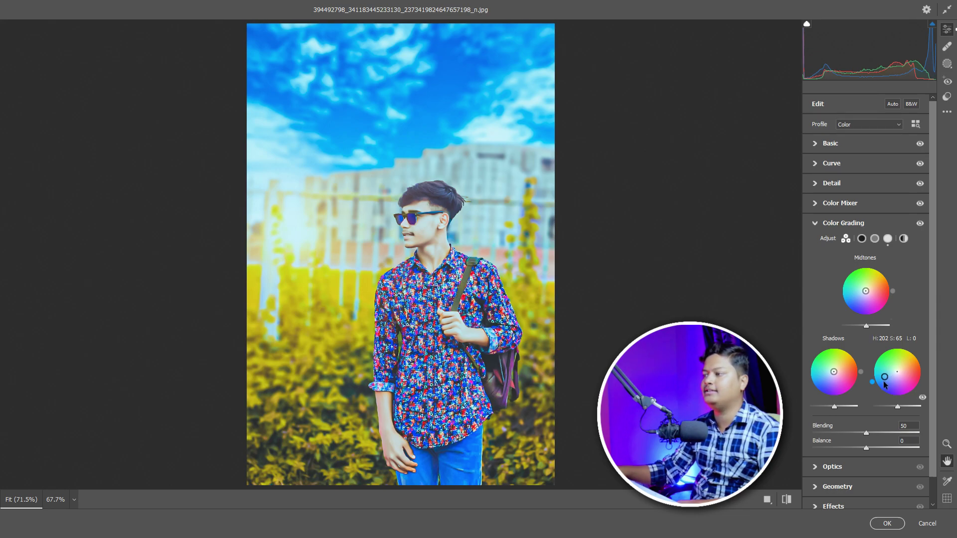
scroll(895, 394, down, 2)
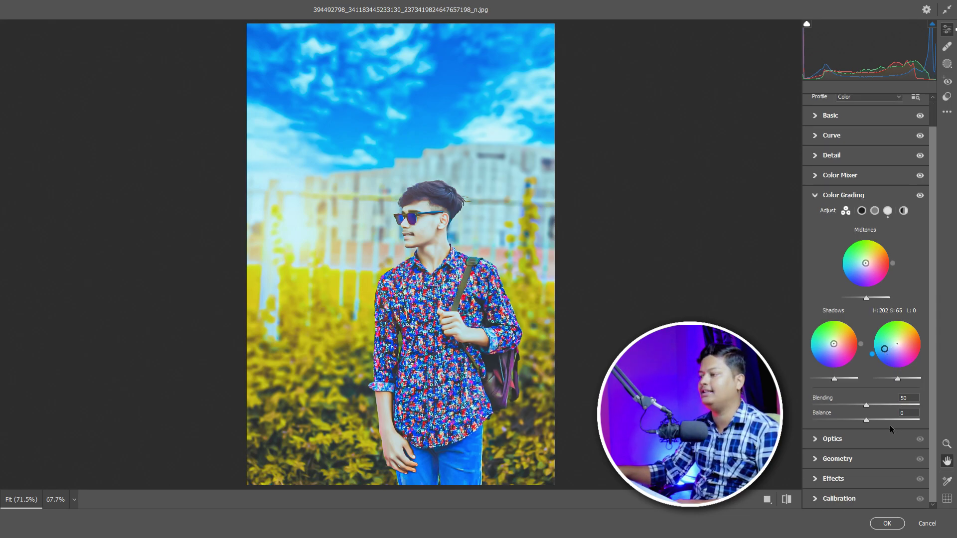
Step: Add a -23 vignette with Midpoint and Feather at 100, then apply the filter
click(840, 480)
click(850, 327)
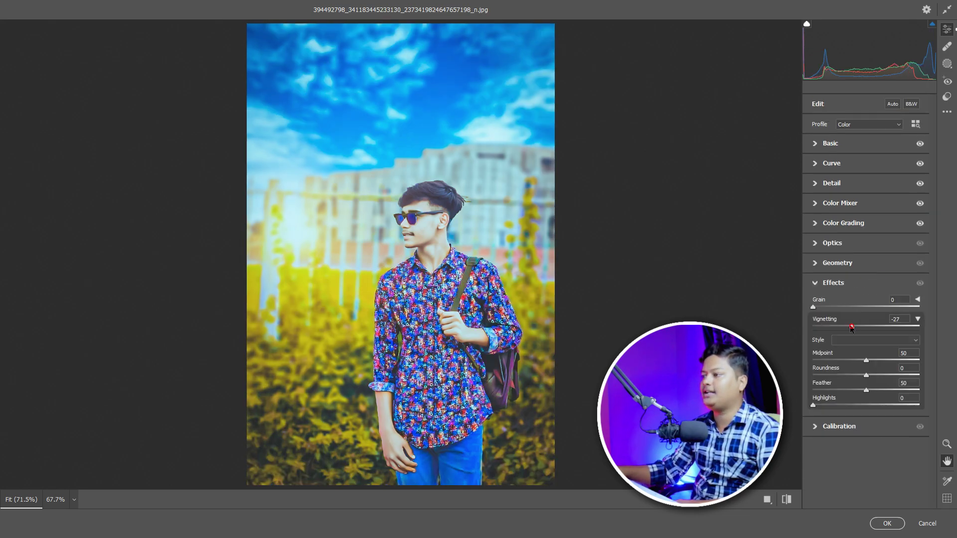
drag(850, 326, 854, 327)
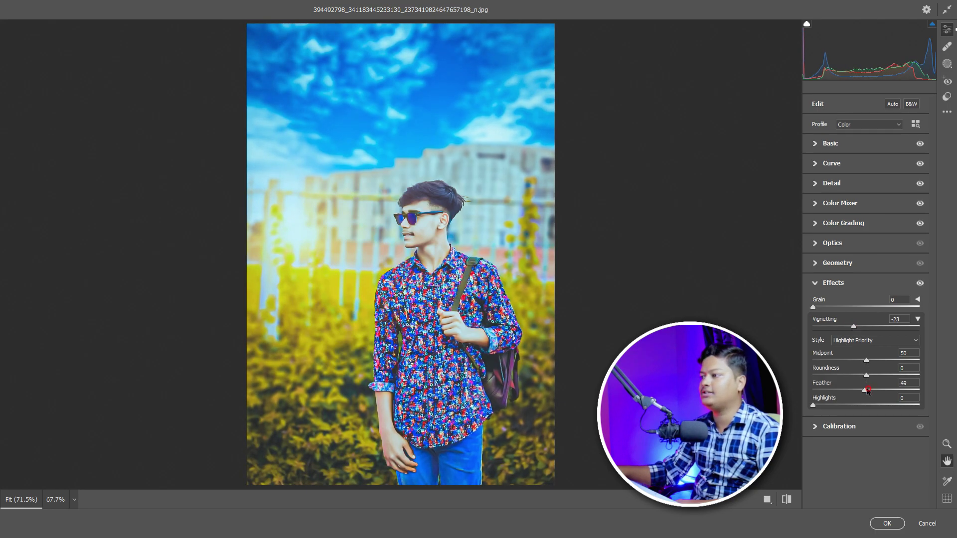
drag(868, 390, 921, 375)
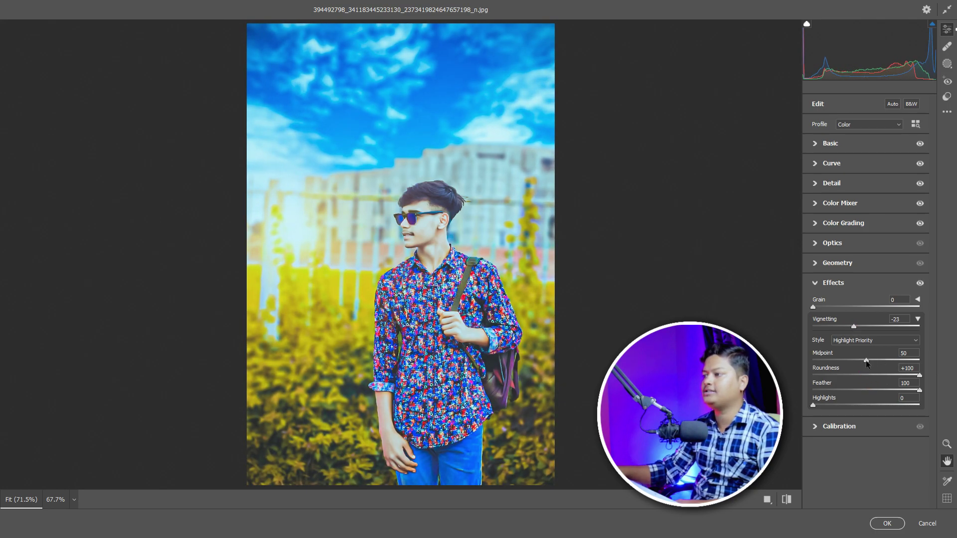
drag(866, 361, 920, 360)
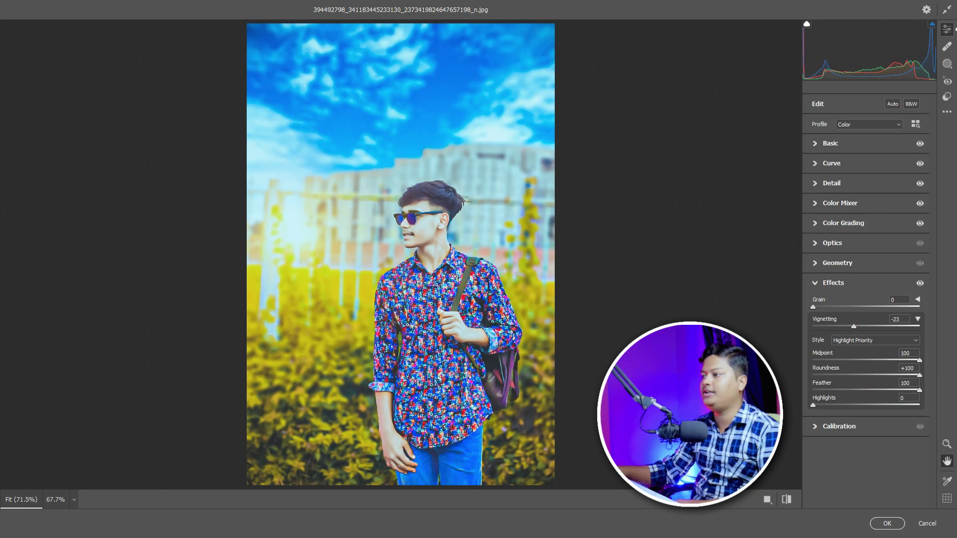
click(823, 428)
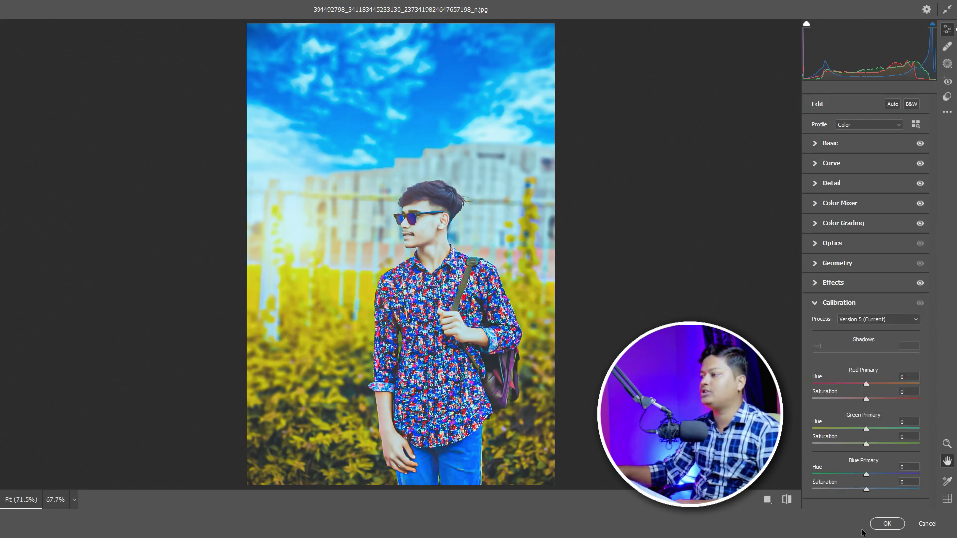
click(887, 523)
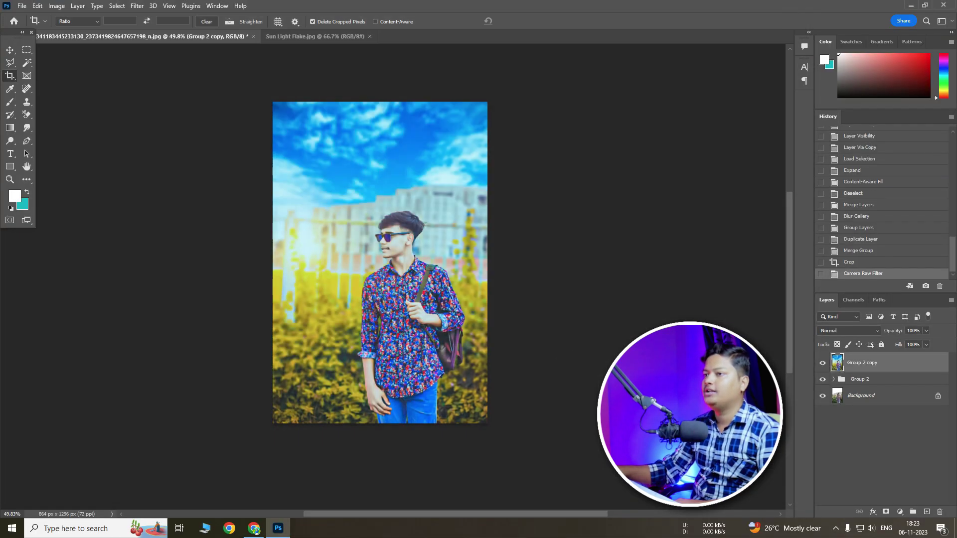
scroll(419, 292, up, 2)
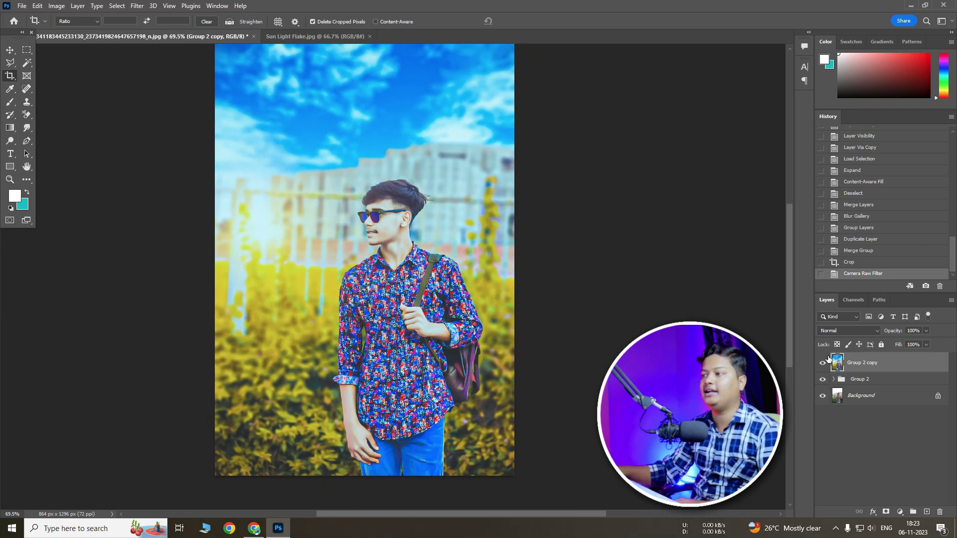
click(823, 362)
click(823, 363)
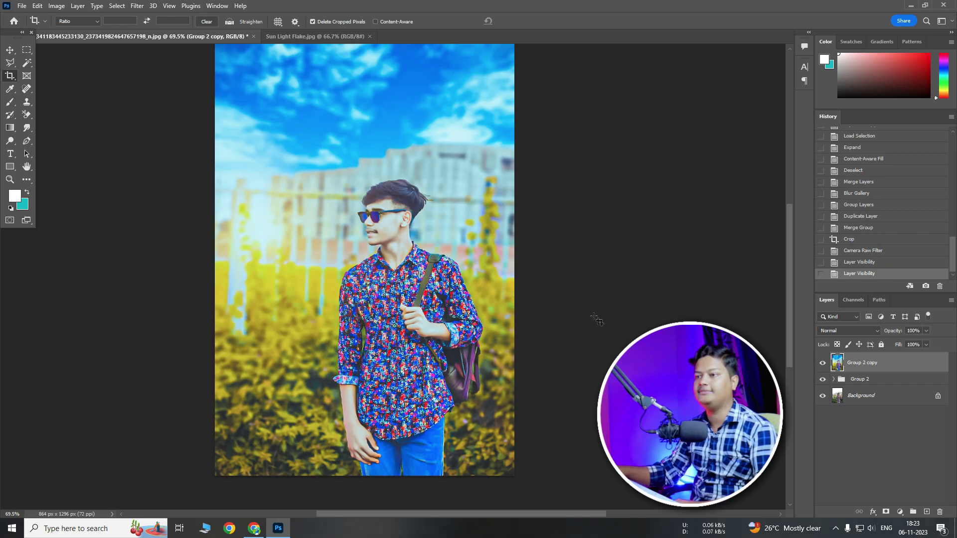